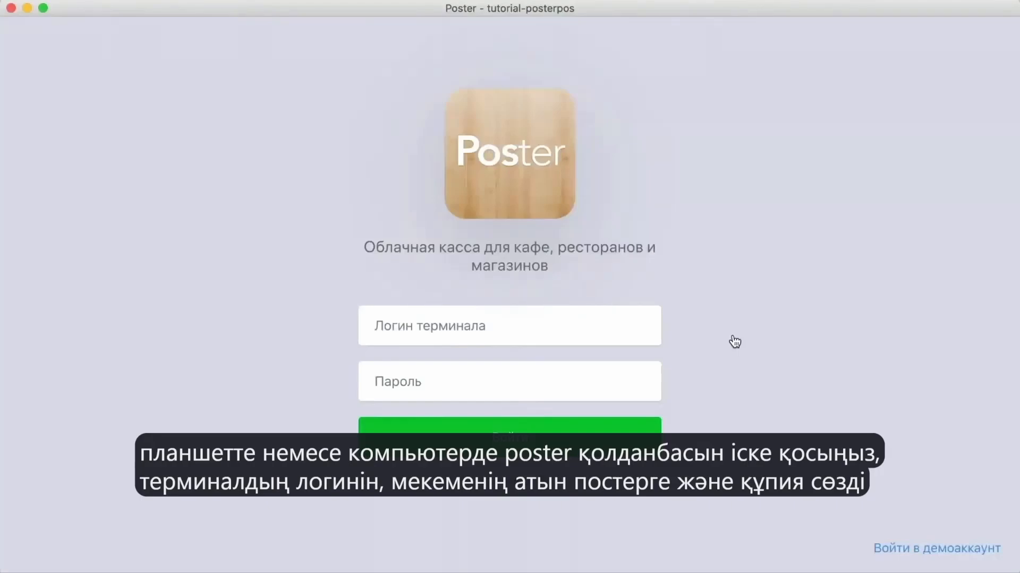
Log in to the terminal with the login tutorial-posterpos and the terminal password
left_click(567, 319)
type("tu")
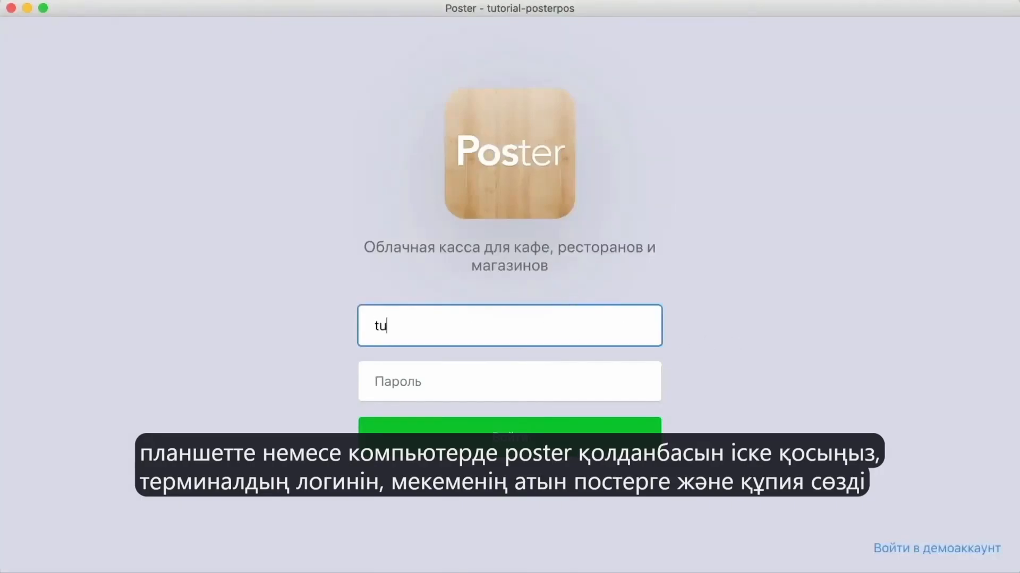
type("torial-posterpos")
left_click(552, 379)
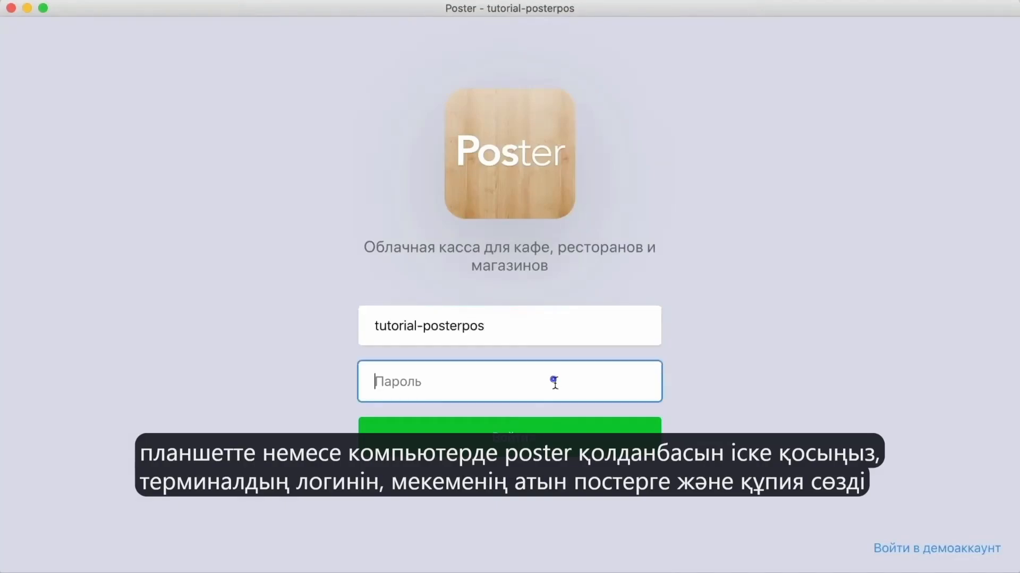
type("•••")
left_click(547, 439)
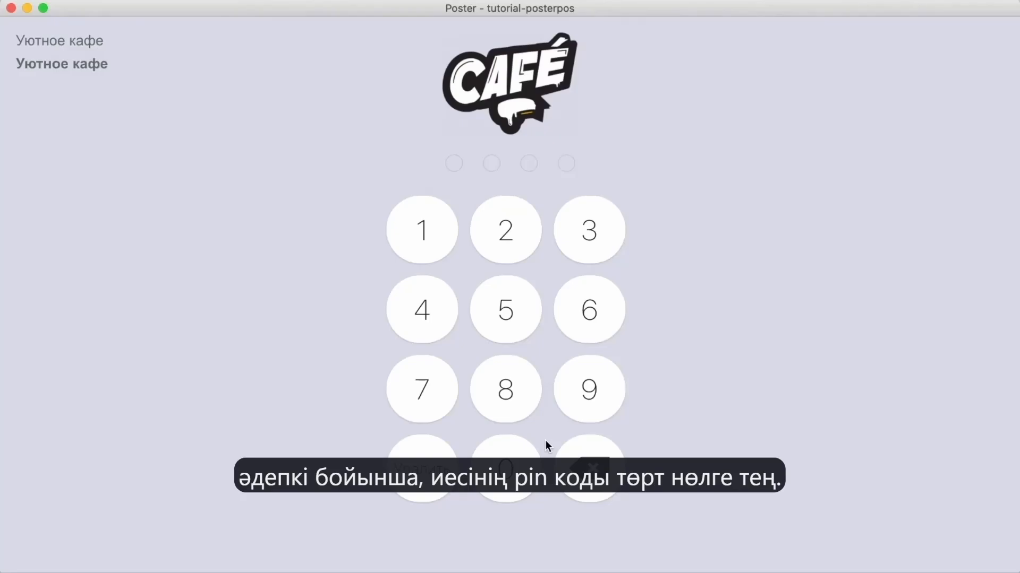
Enter the owner's four-digit PIN to unlock the terminal
left_click(507, 467)
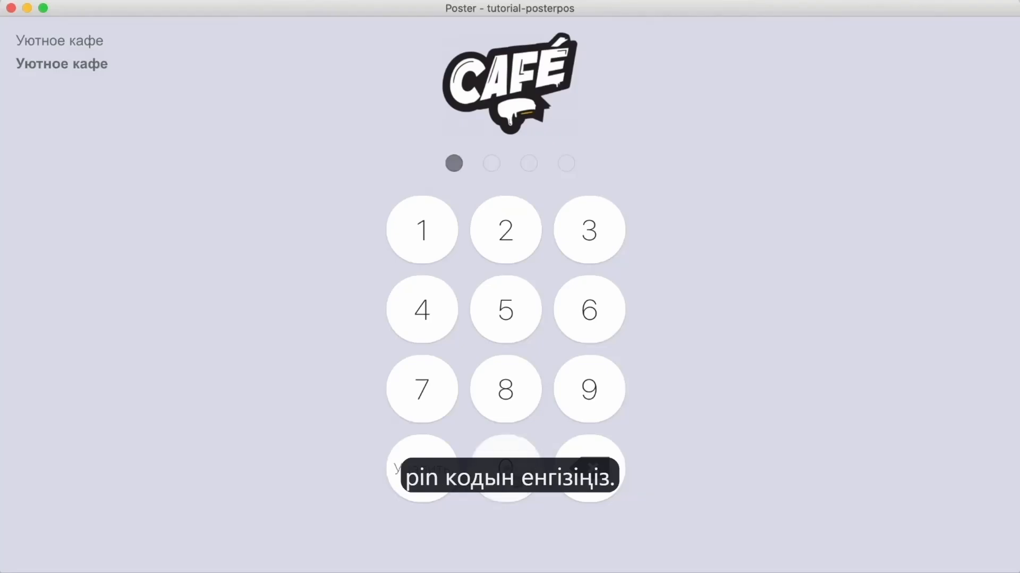
left_click(507, 468)
left_click(507, 468)
left_click(507, 468)
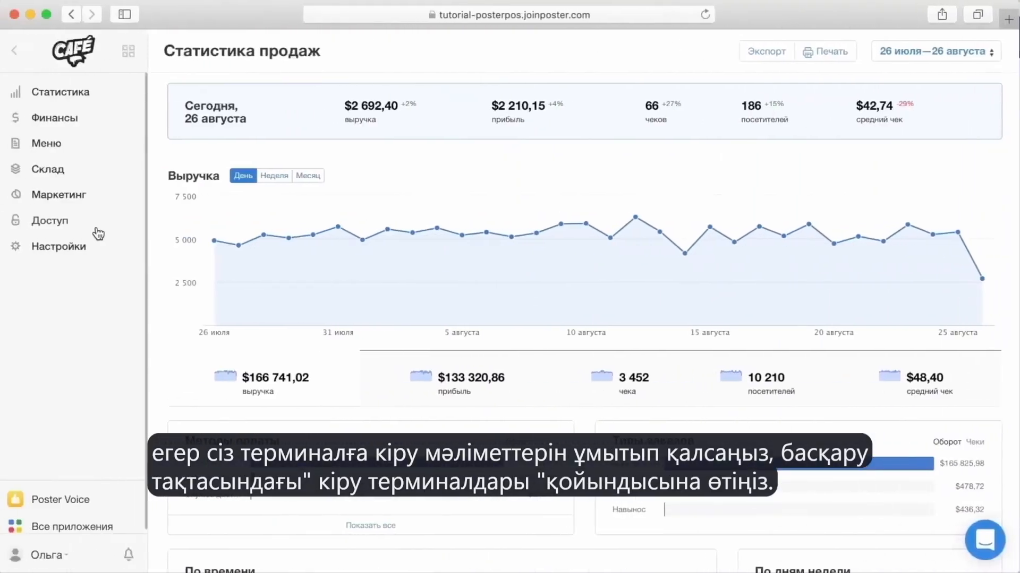
In the browser admin panel, look up the login and password of the Уютное кафе terminal in the access settings
left_click(69, 222)
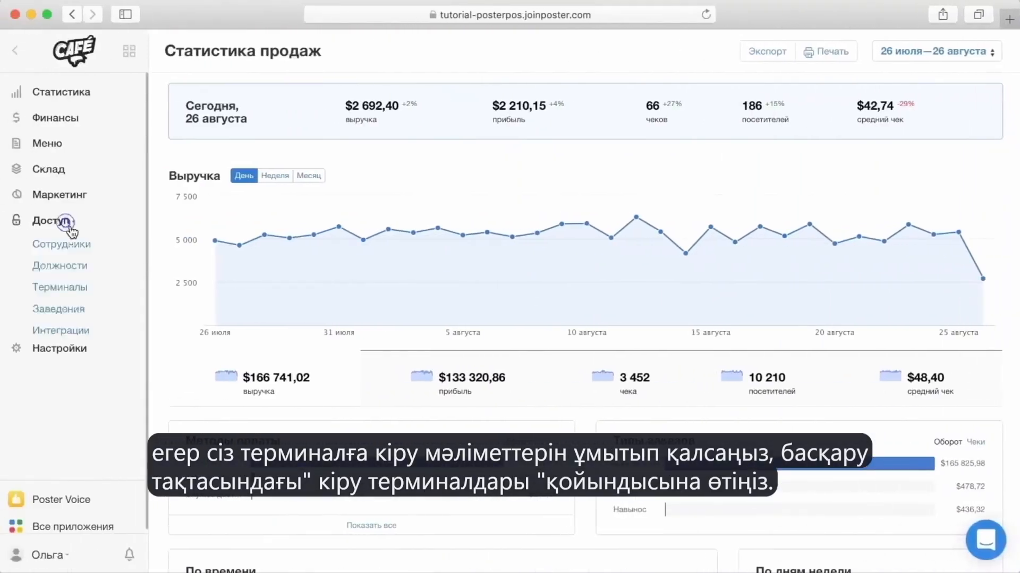
left_click(69, 289)
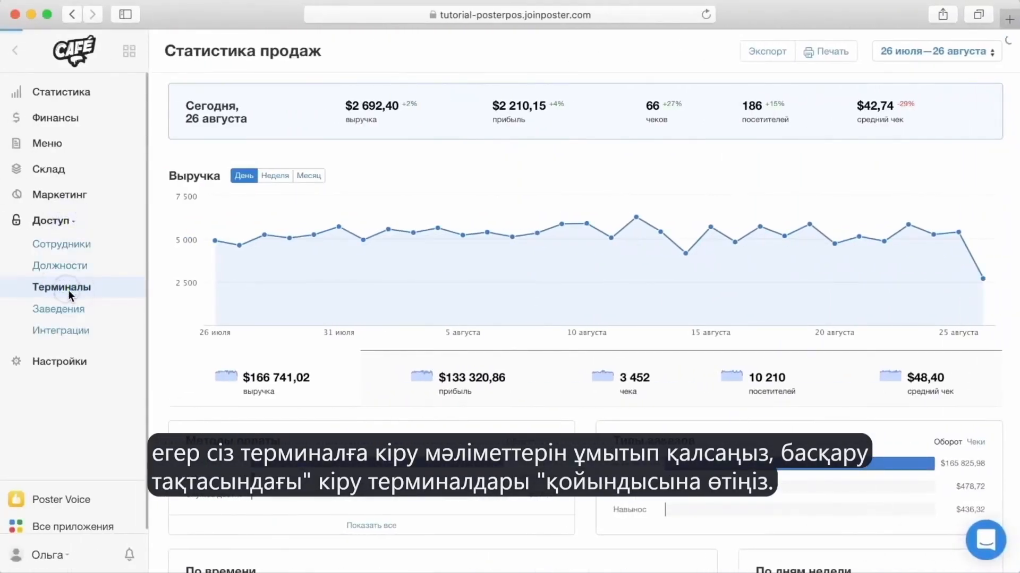
left_click_drag(592, 159, 646, 168)
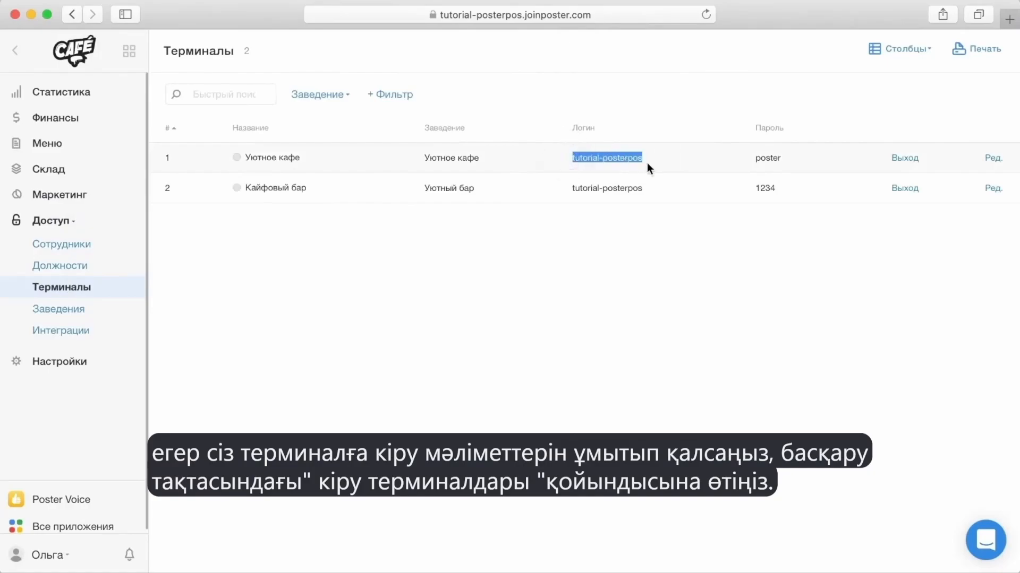
left_click_drag(755, 160, 788, 161)
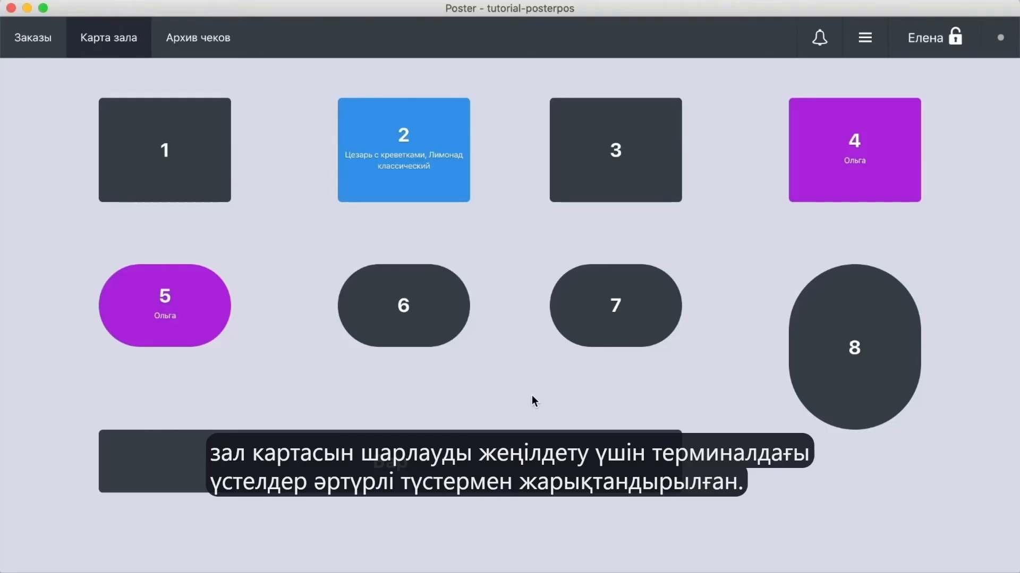
On the terminal's hall map, check the open order on table 2 and the booking and guest options of tables 5 and 6
left_click(417, 158)
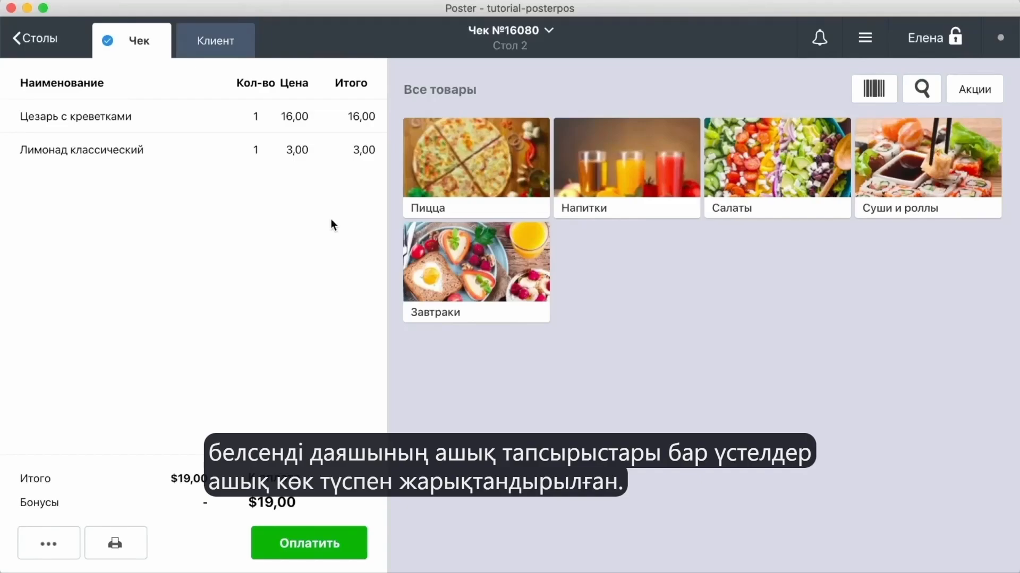
left_click(45, 41)
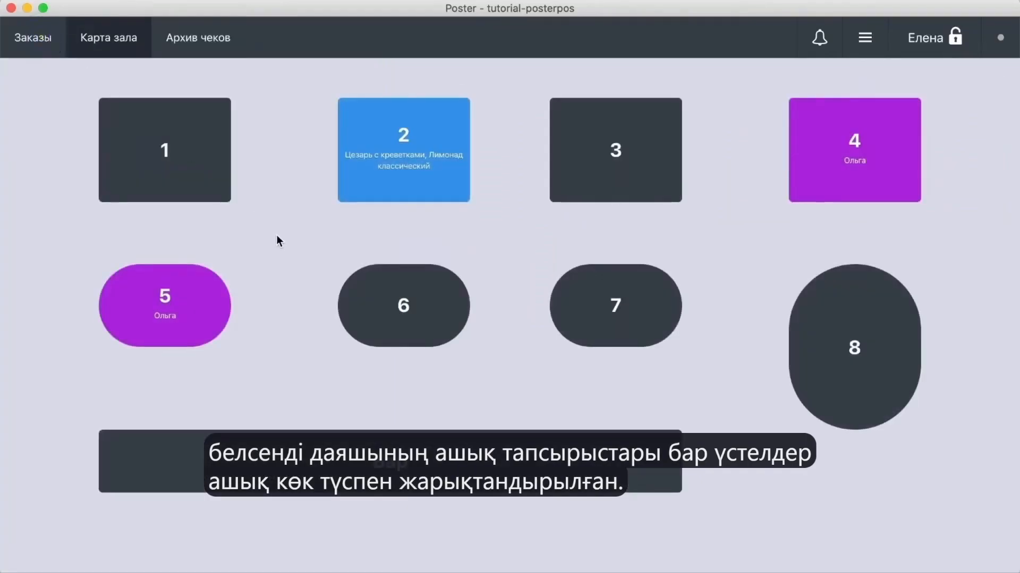
left_click(175, 314)
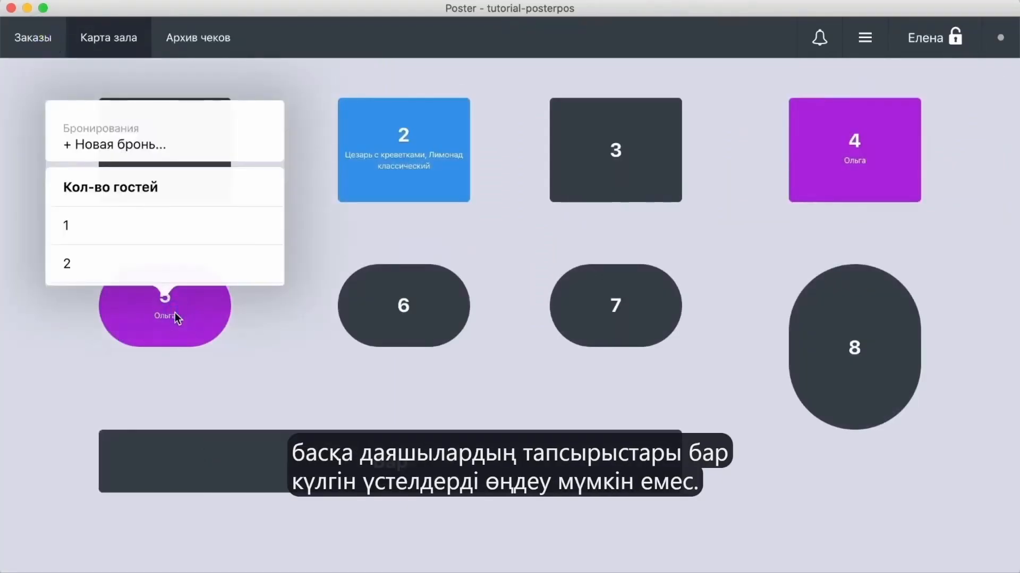
scroll(189, 244, "down", 2)
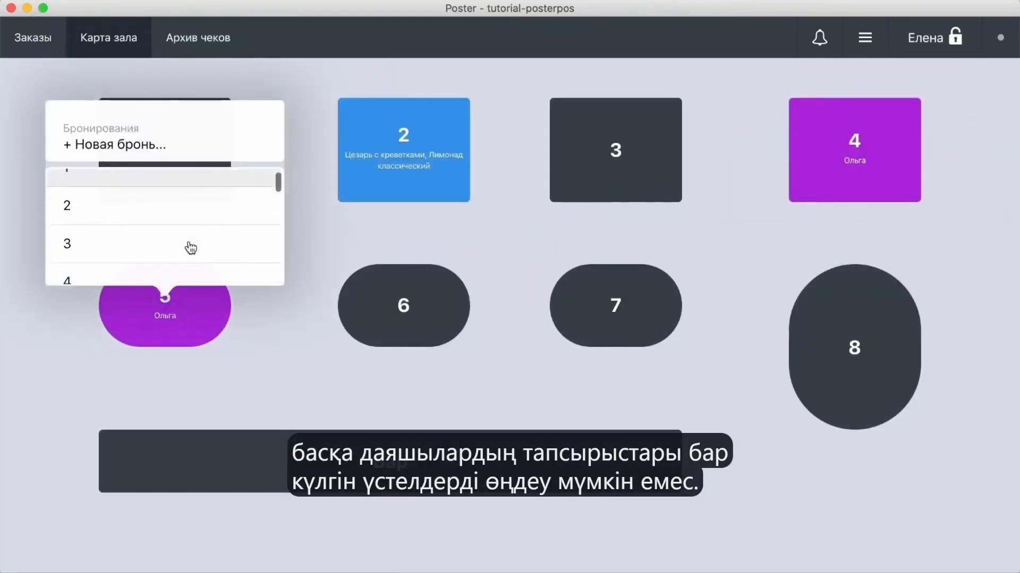
left_click(242, 328)
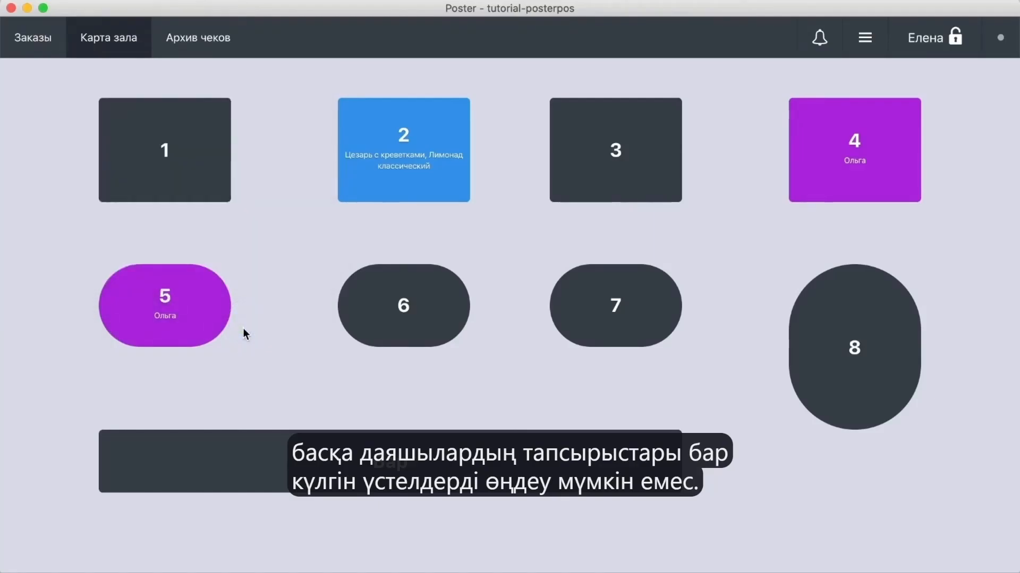
left_click(409, 330)
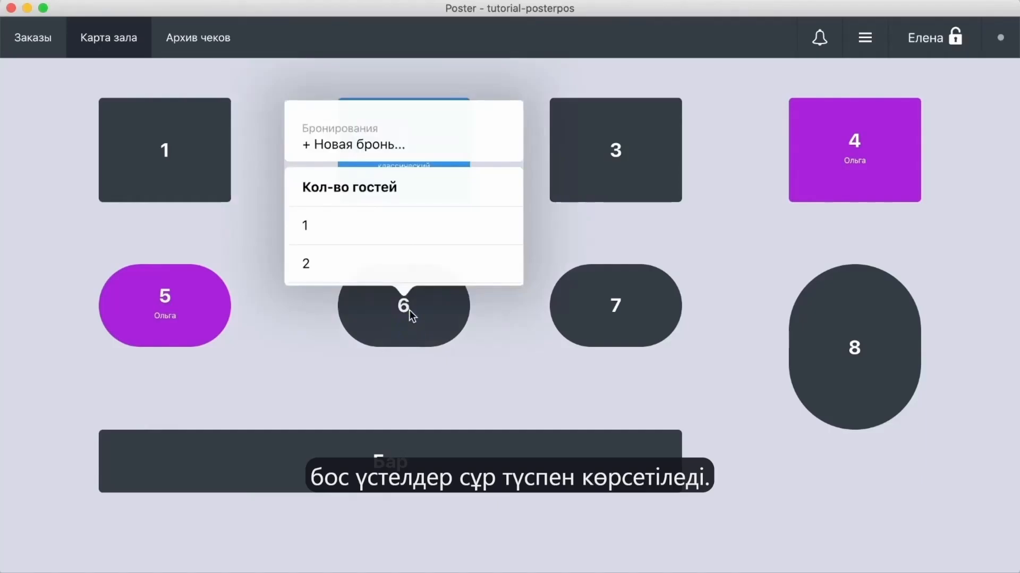
scroll(416, 268, "down", 2)
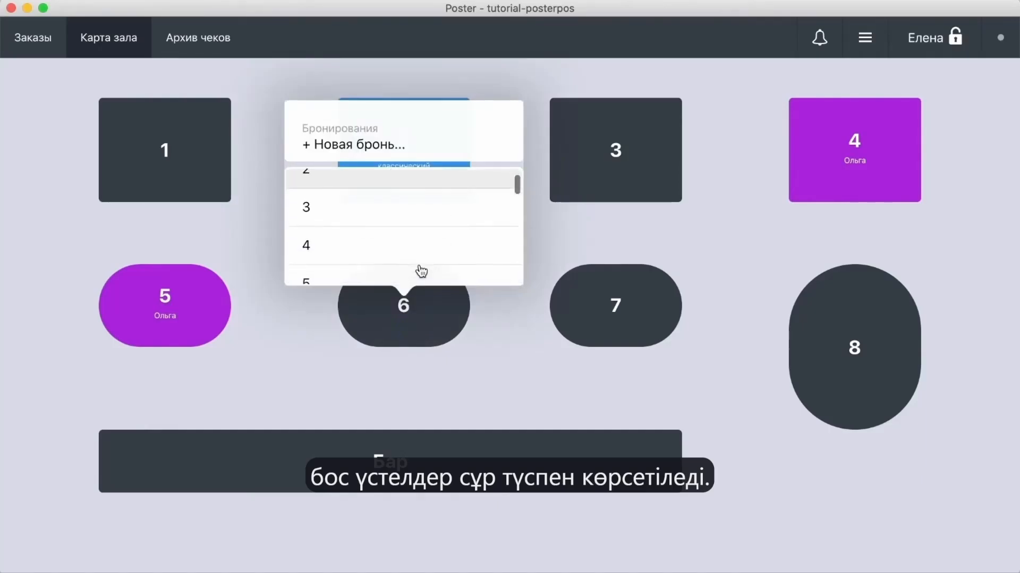
left_click(538, 339)
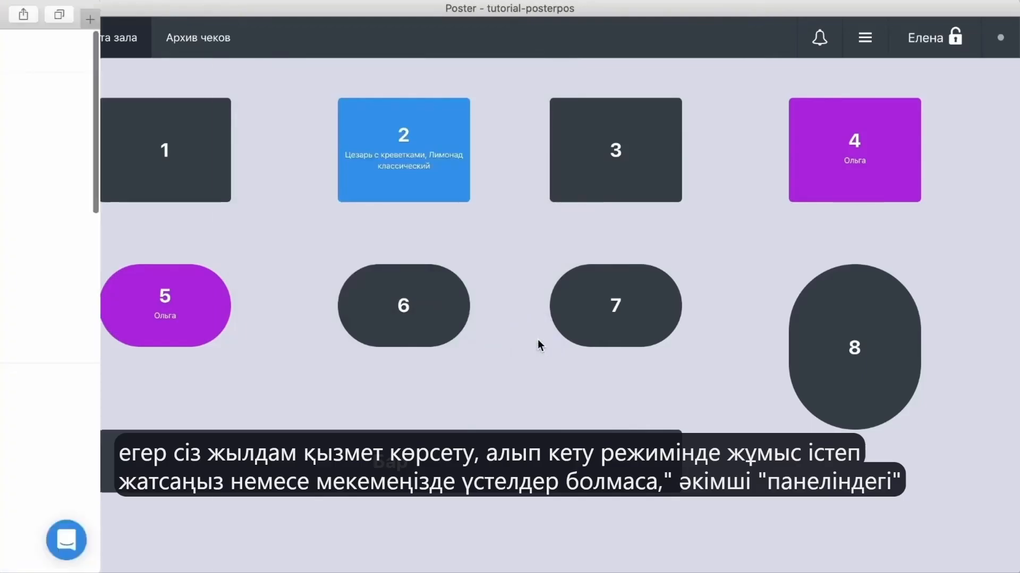
In the admin panel's general settings, disable the option Показывать карту зала and save the settings
scroll(718, 183, "down", 15)
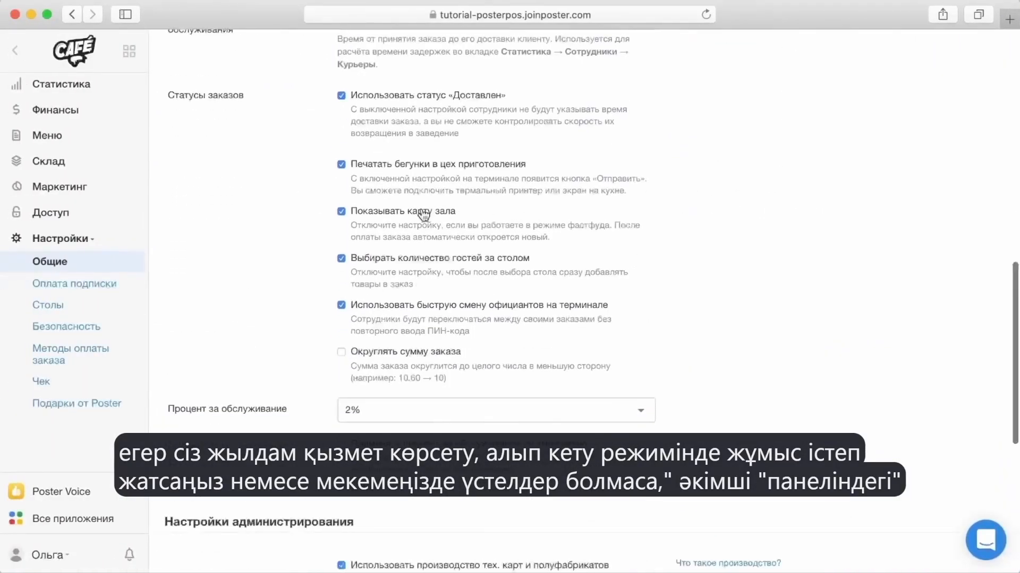
left_click(342, 211)
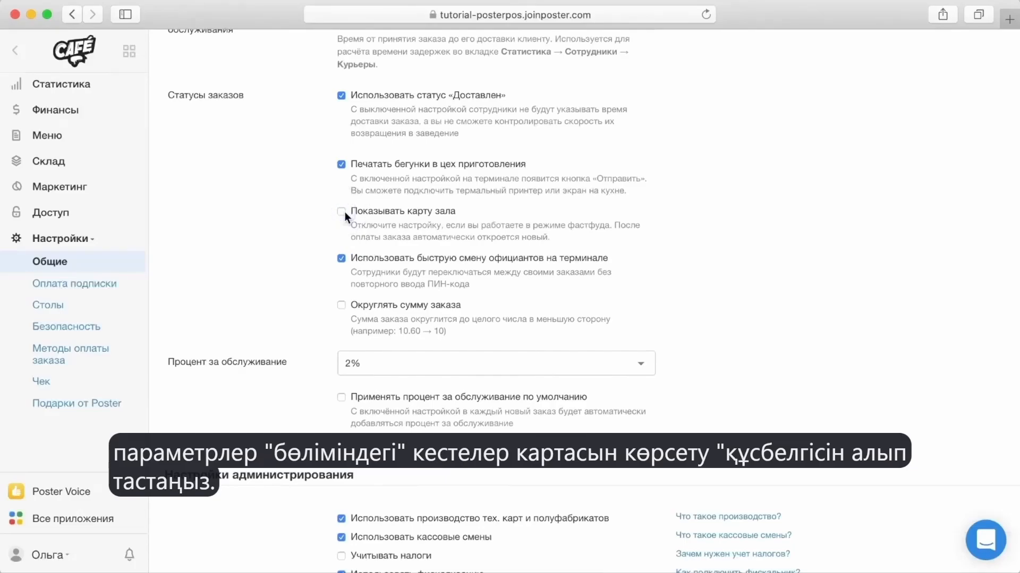
scroll(344, 211, "down", 6)
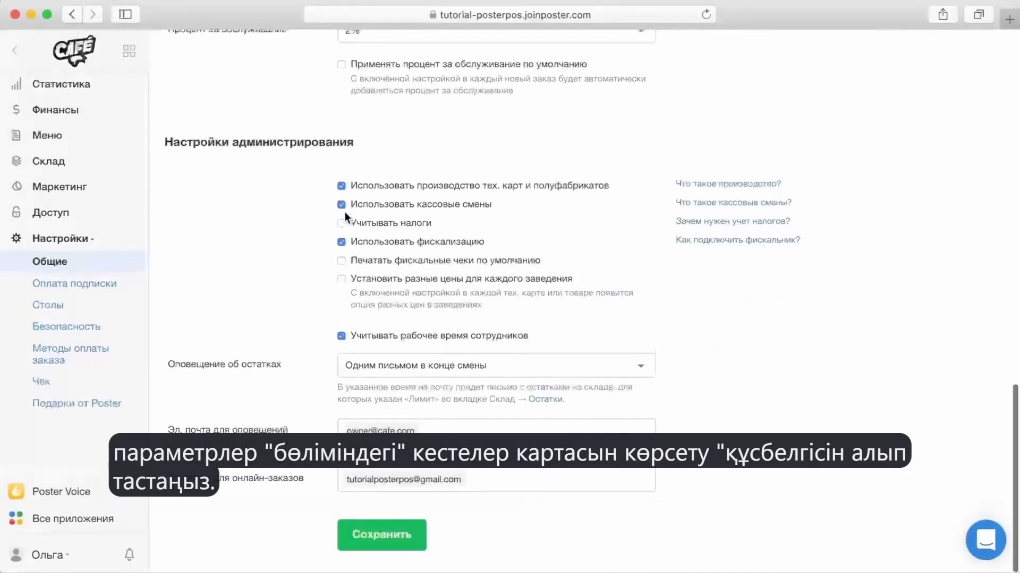
left_click(383, 535)
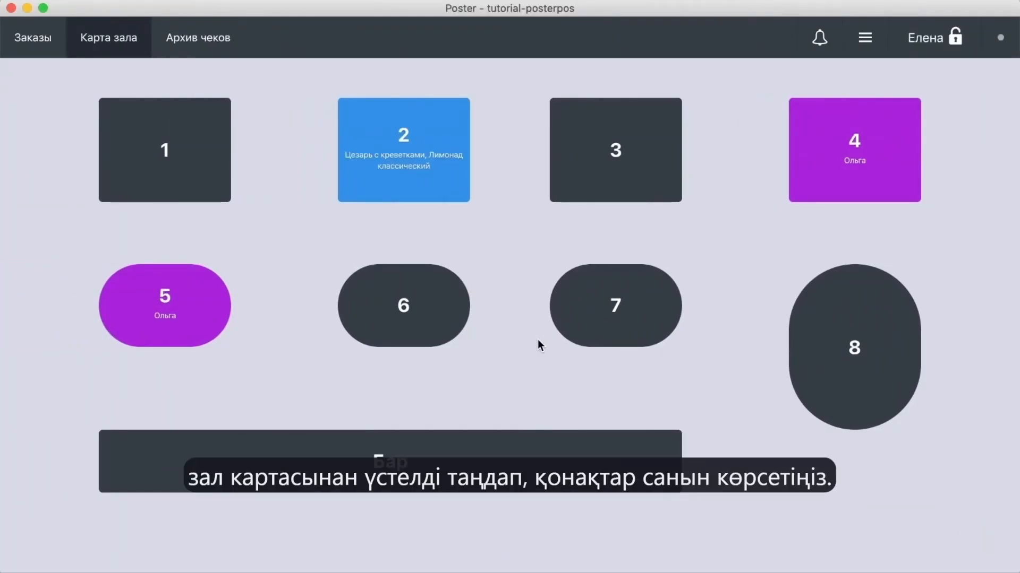
Back on the terminal's hall map, open a new order on table 7 for 2 guests
left_click(591, 317)
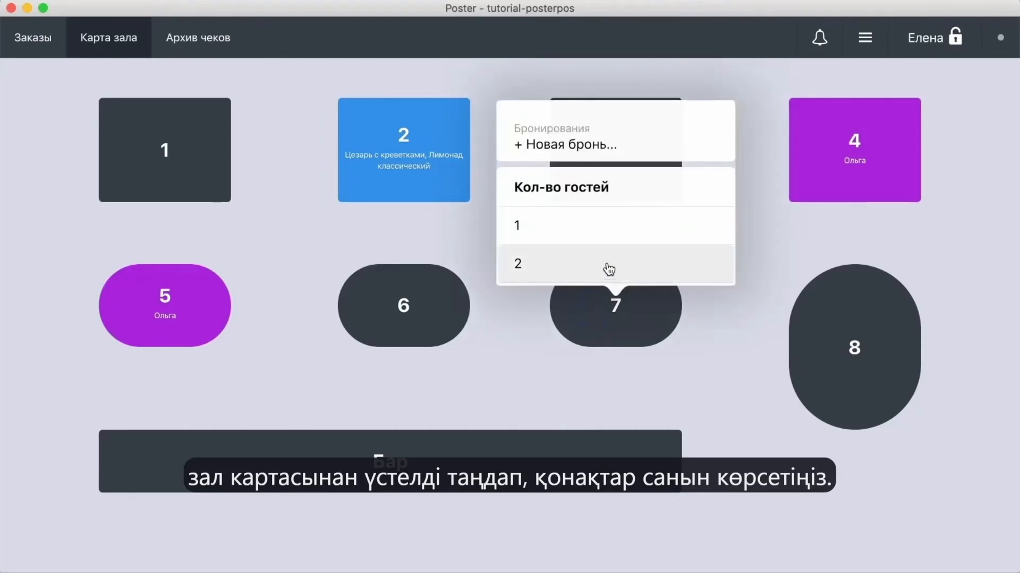
scroll(608, 270, "down", 2)
scroll(609, 270, "down", 1)
scroll(608, 269, "up", 4)
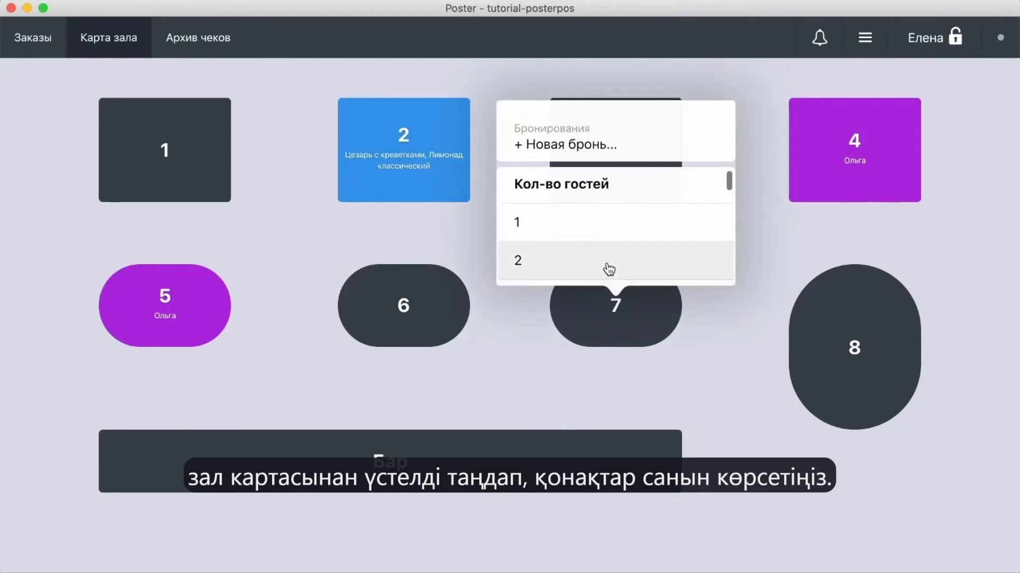
left_click(590, 266)
Add one Авокадо тост, two Омлет and one Яблочные оладушки from the Завтраки category to the order
left_click(494, 256)
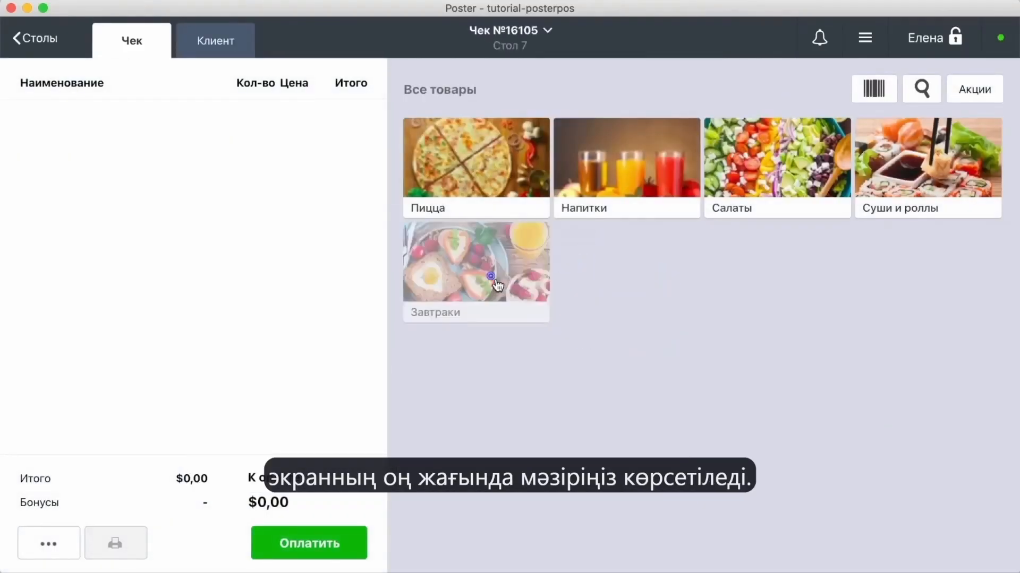
left_click(473, 168)
double_click(493, 260)
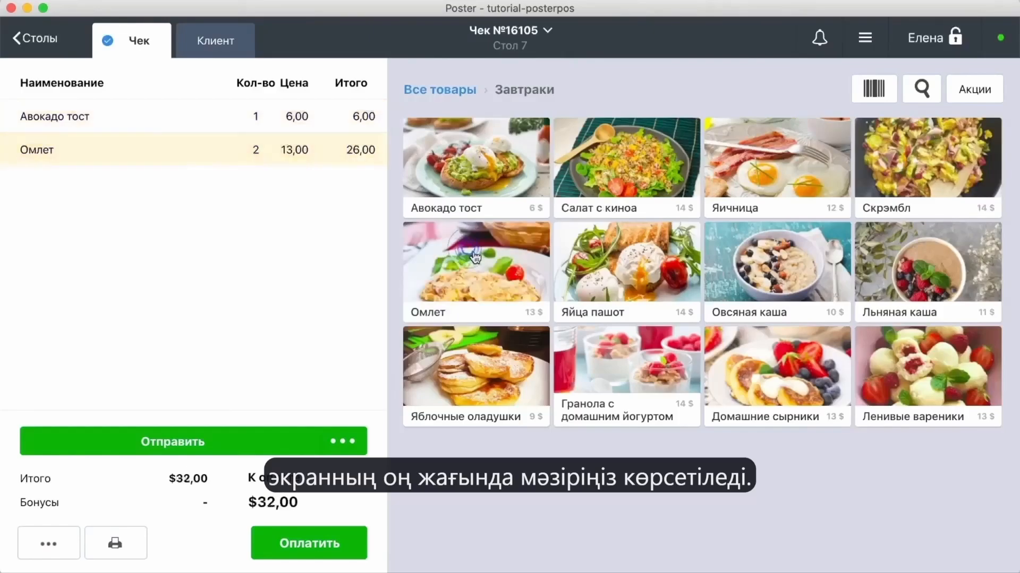
left_click(477, 378)
Add one Лимонад классический from the Напитки category to the order
left_click(450, 91)
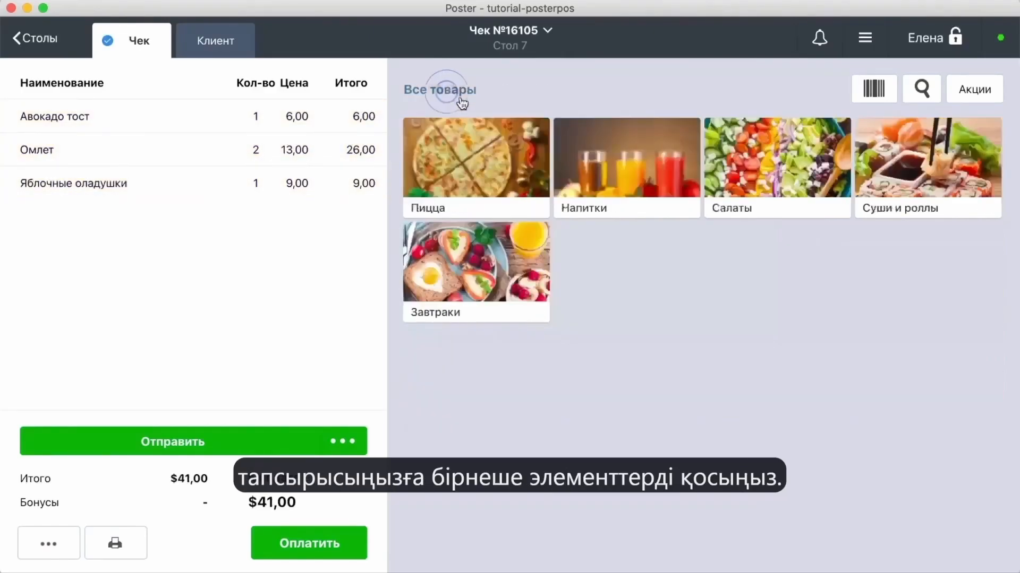
left_click(616, 146)
left_click(499, 376)
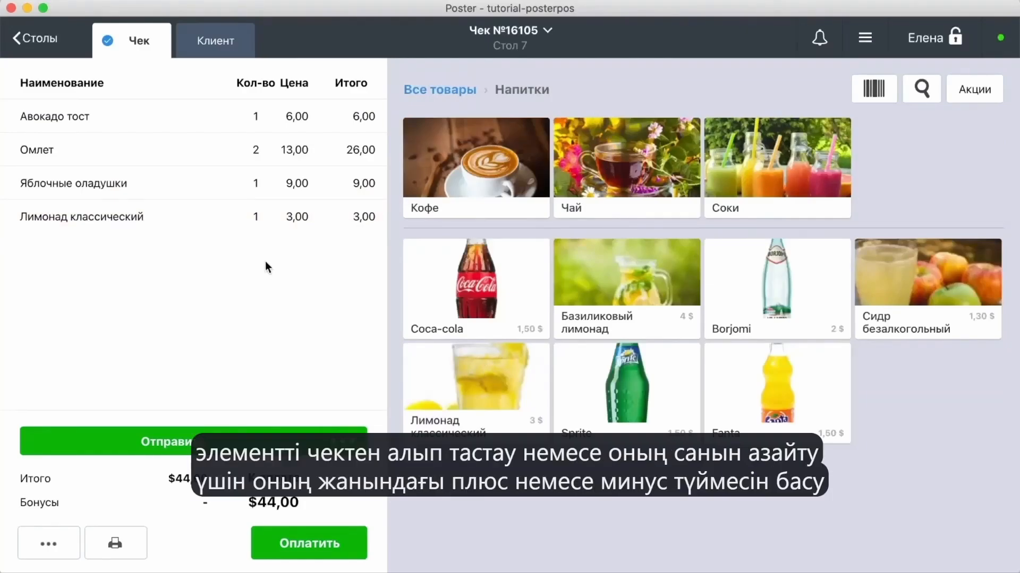
Set Лимонад классический to 2, remove Авокадо тост and reduce Омлет to 1 in the order
left_click(272, 216)
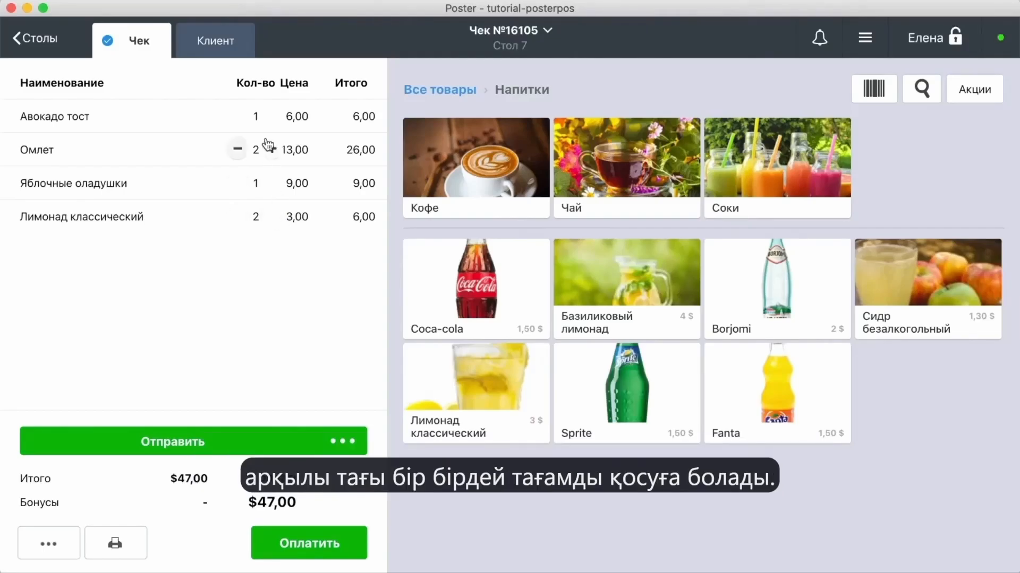
left_click(237, 115)
left_click(238, 116)
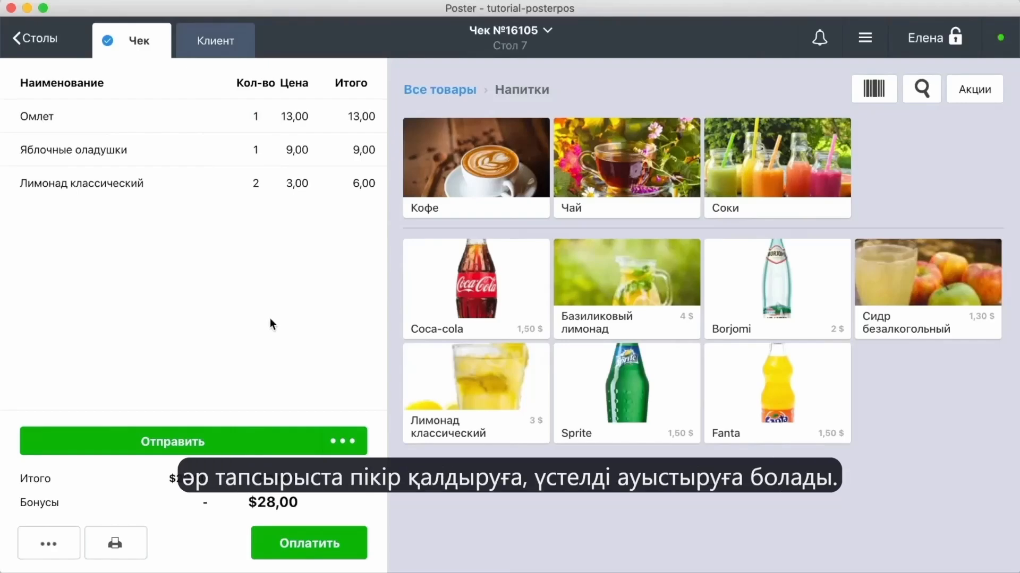
Open the receipt's comment, and move the order to table 3
left_click(68, 542)
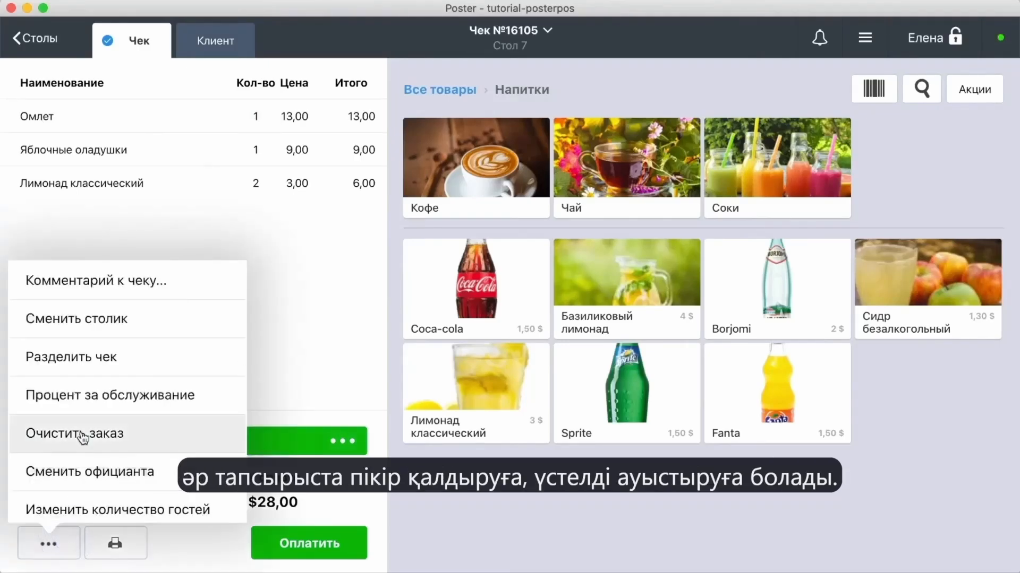
left_click(133, 281)
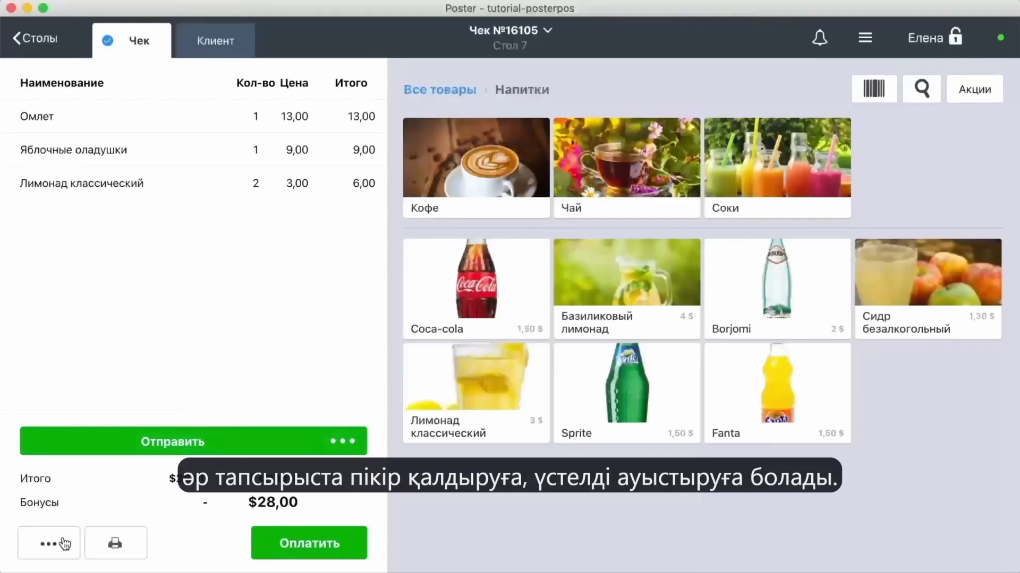
left_click(61, 541)
left_click(82, 321)
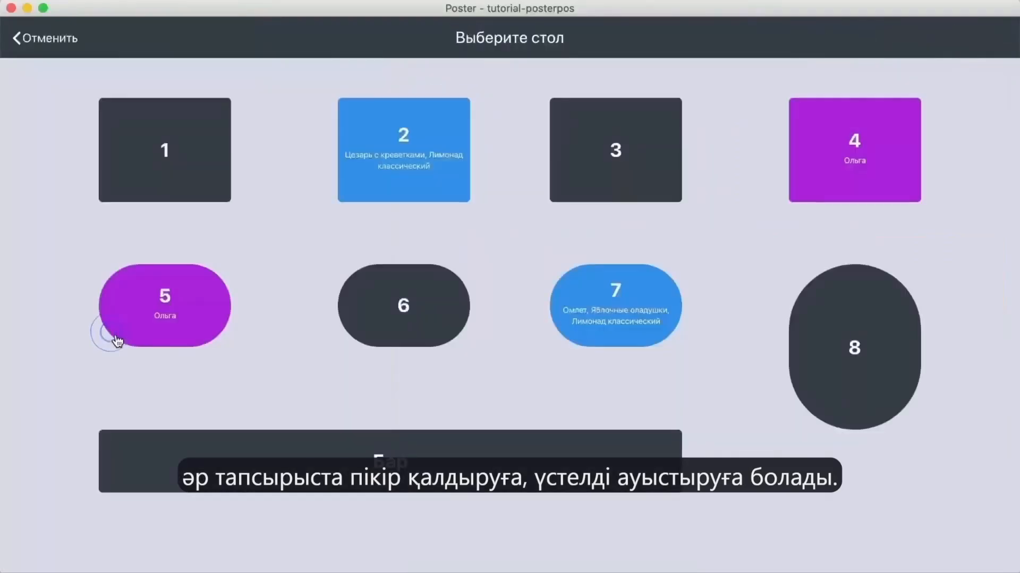
left_click(600, 154)
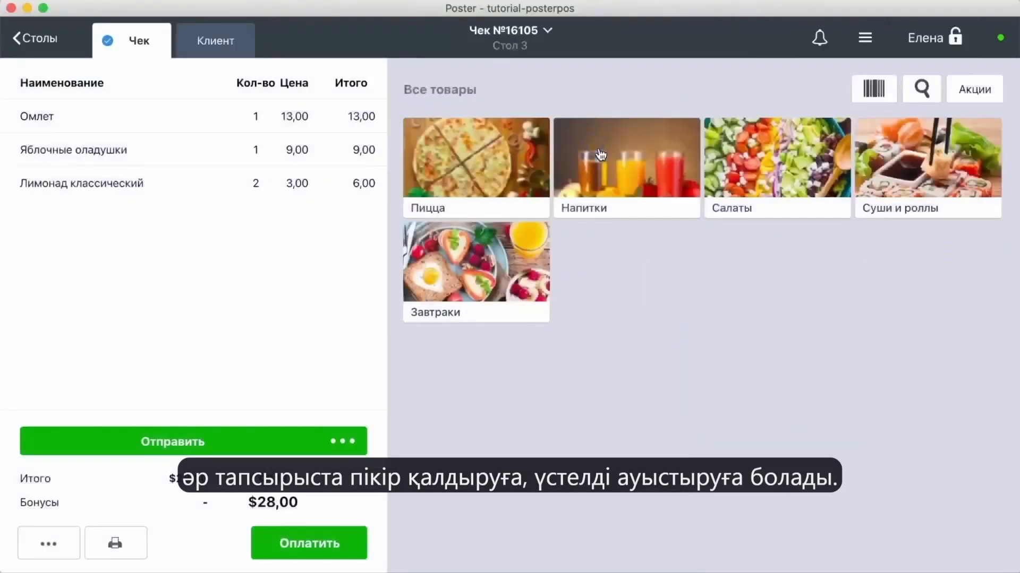
Split the table 3 receipt in two, assigning Яблочные оладушки and one Лимонад классический to the second receipt
left_click(78, 544)
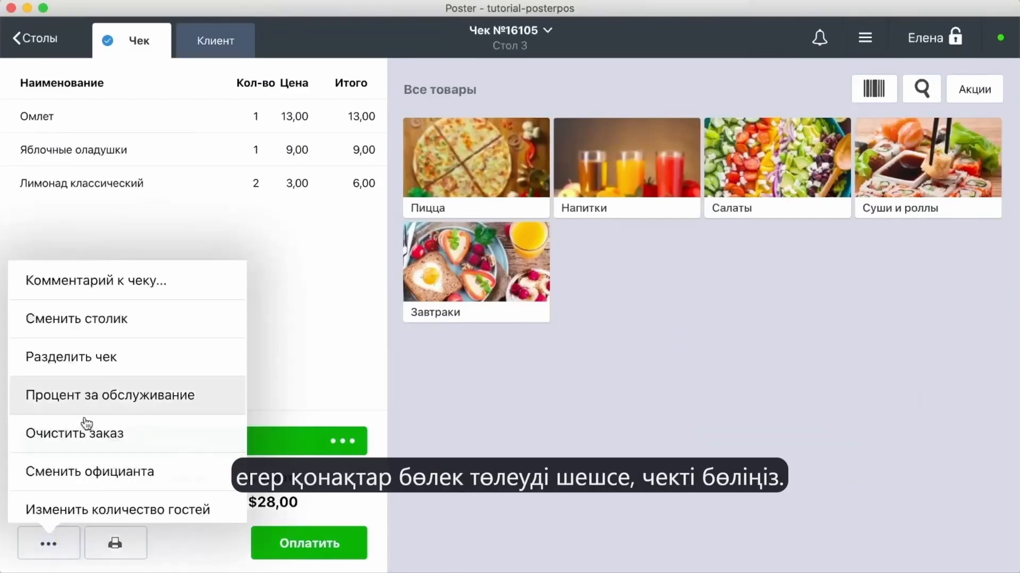
left_click(82, 370)
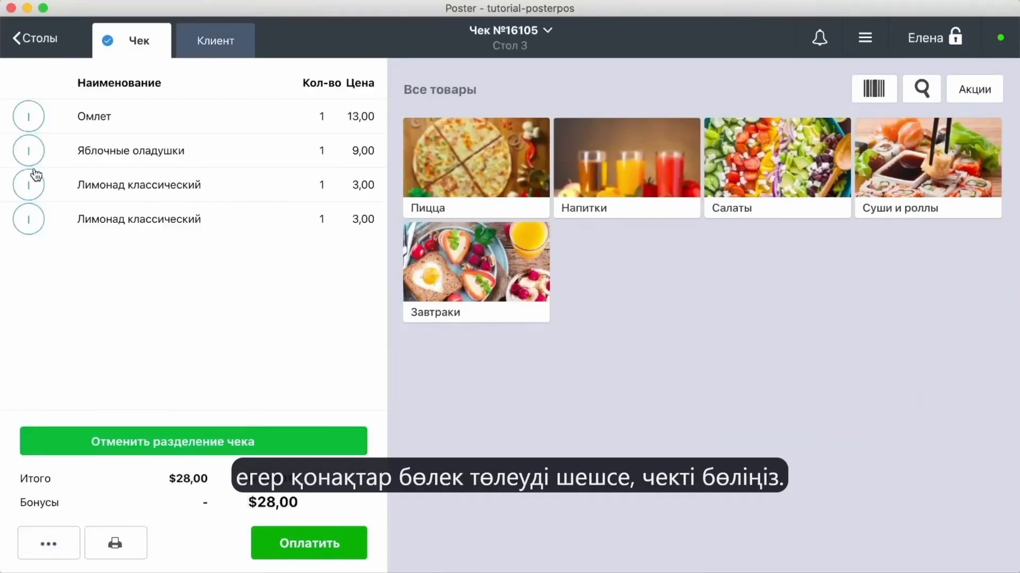
left_click(29, 153)
left_click(32, 186)
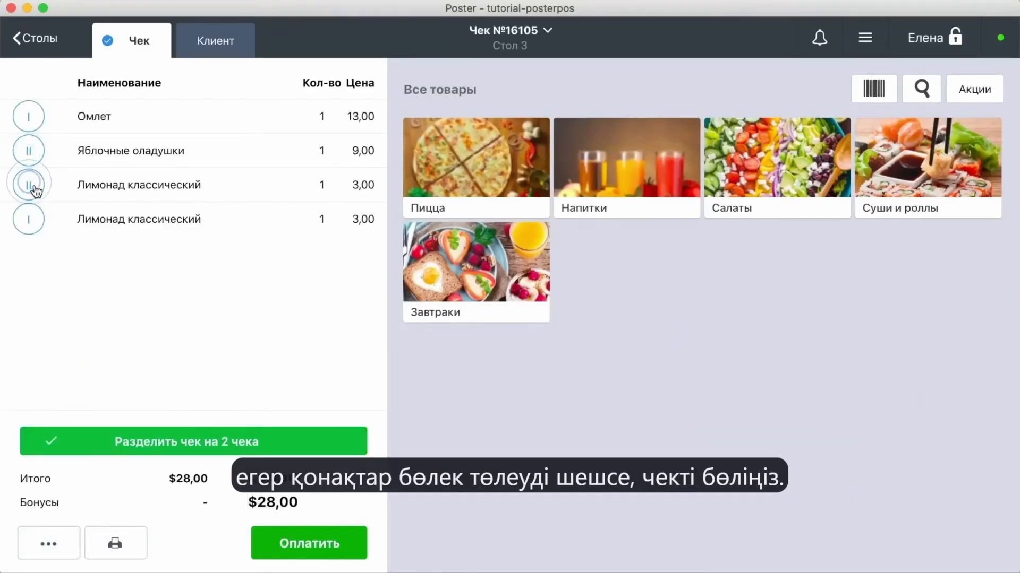
left_click(177, 446)
left_click(177, 449)
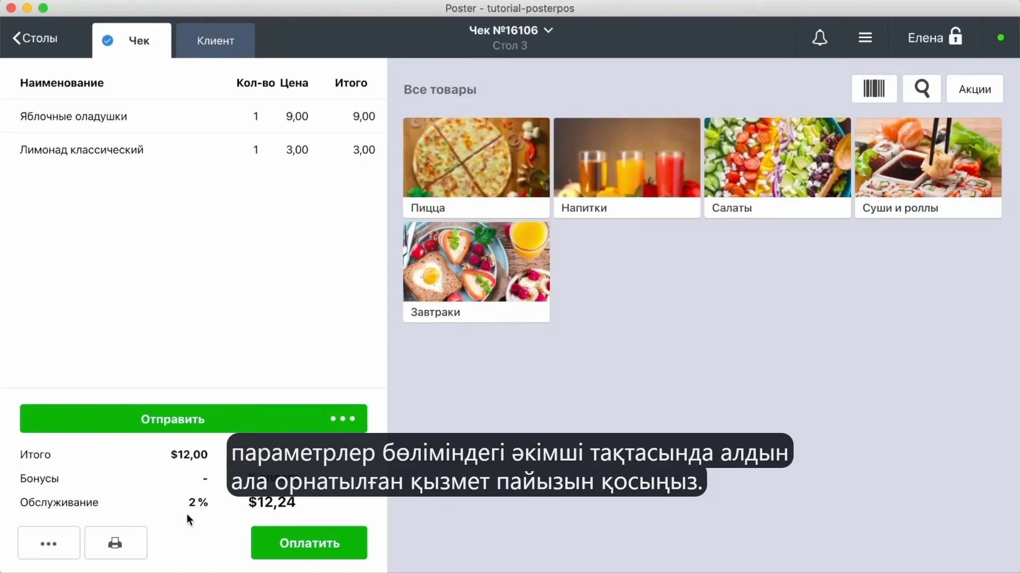
Clear all items from the new receipt's order and open its list of waiters for reassignment
left_click(52, 544)
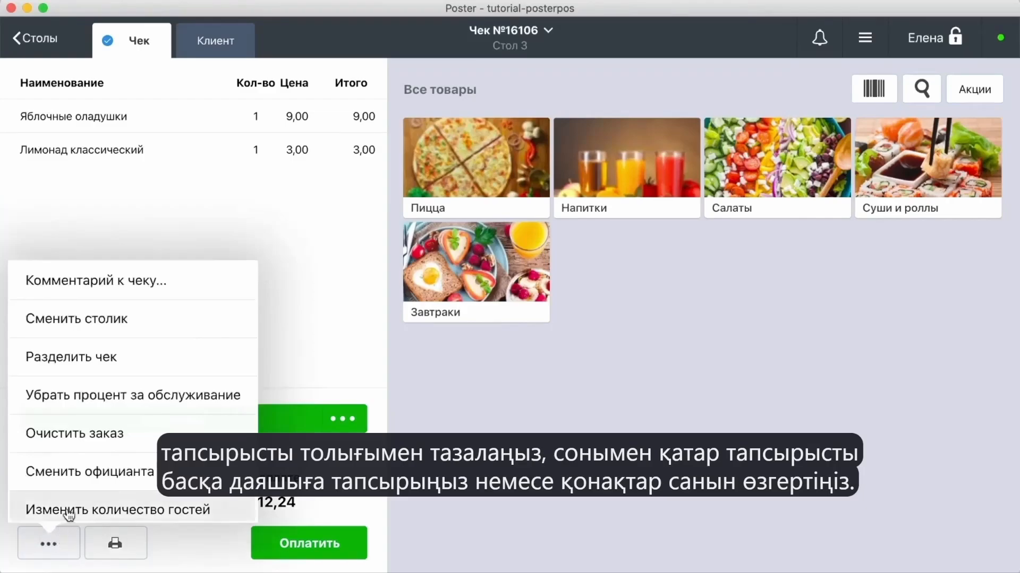
left_click(81, 434)
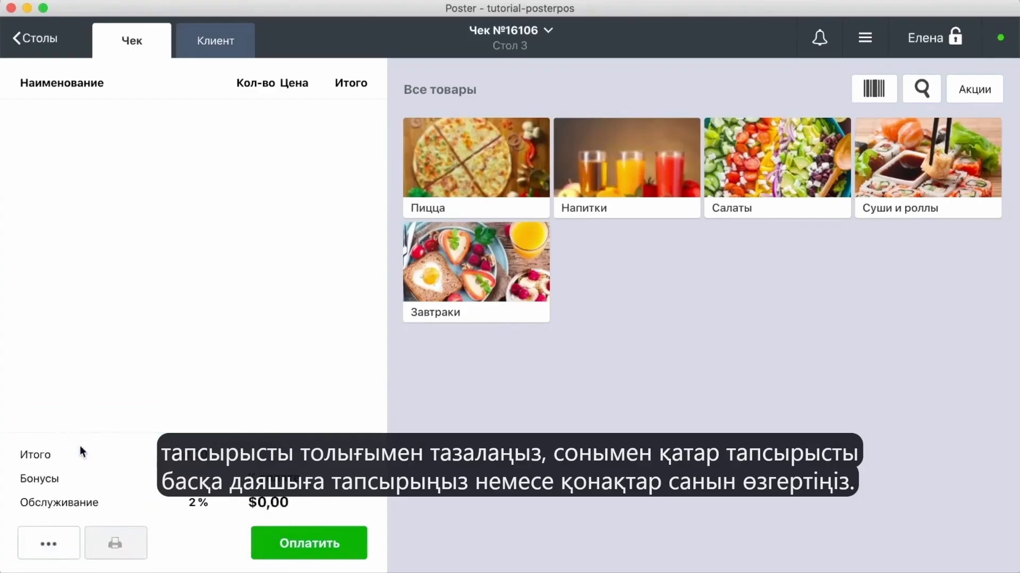
left_click(44, 543)
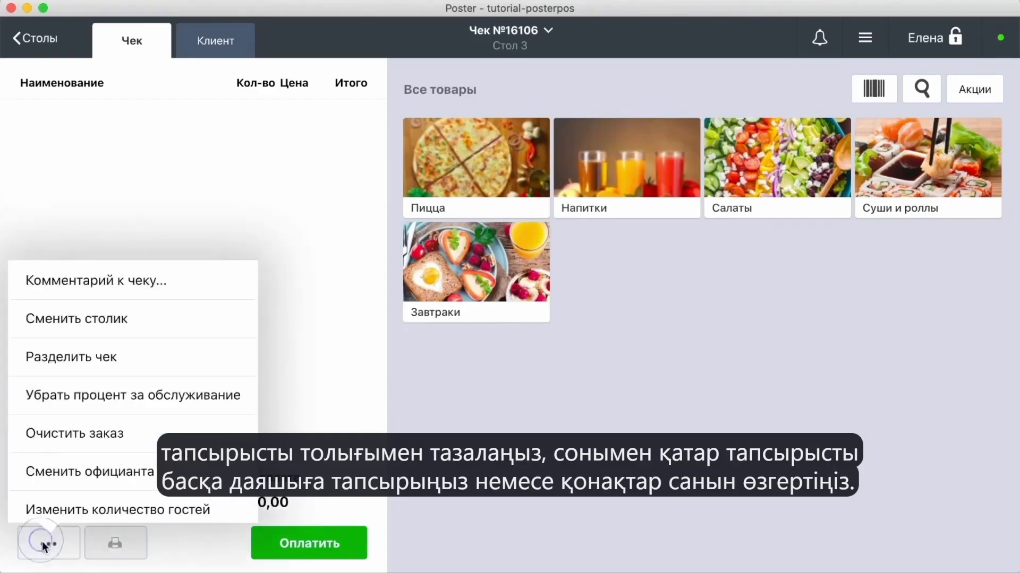
left_click(64, 471)
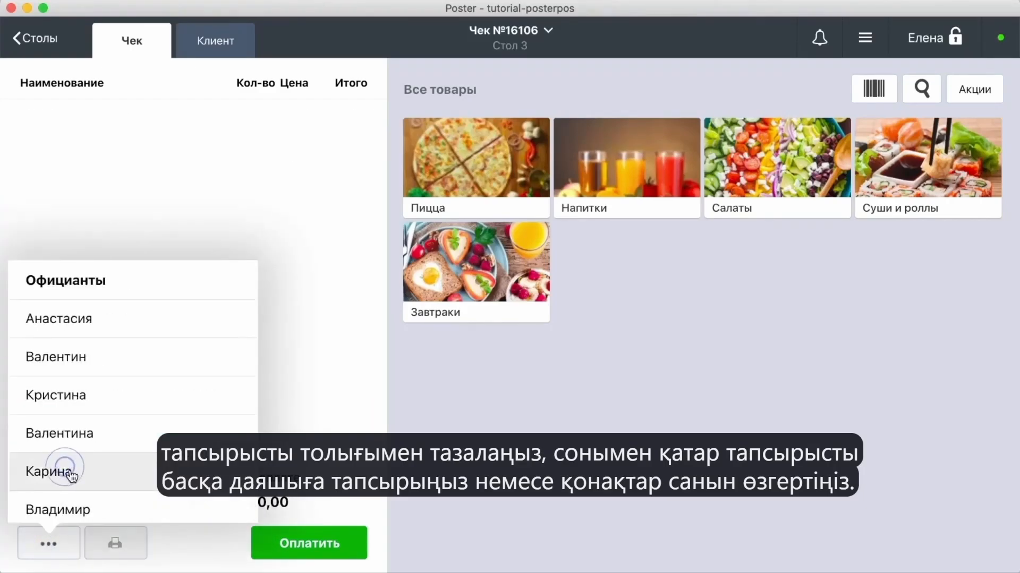
left_click(46, 544)
Set the number of guests on the receipt to 1
left_click(49, 549)
left_click(61, 512)
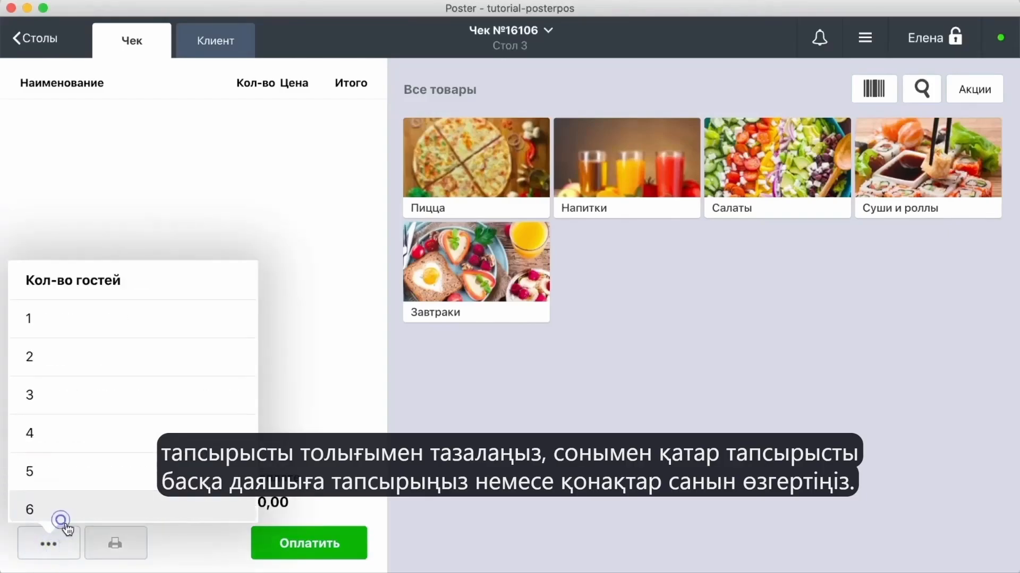
left_click(84, 330)
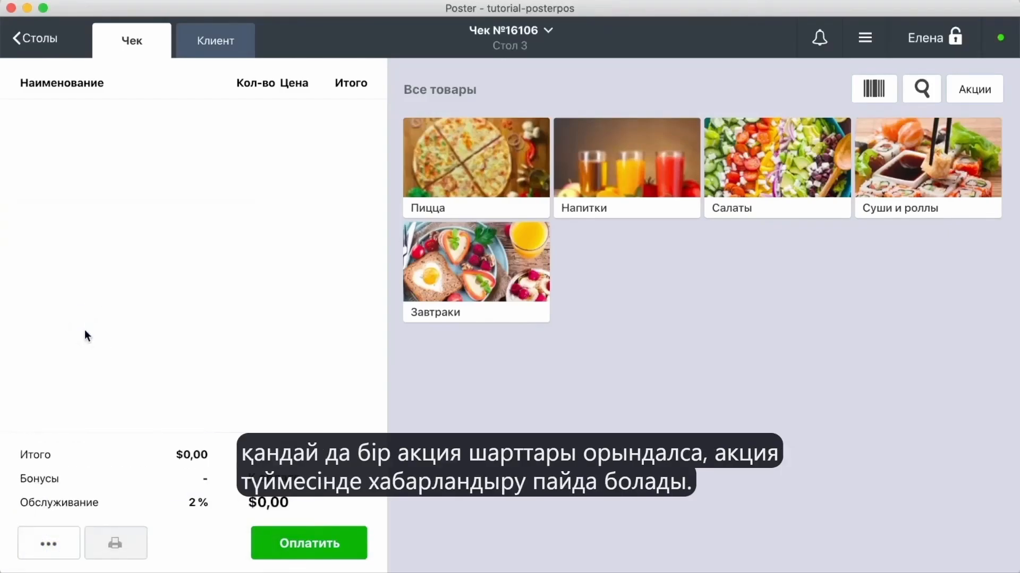
Add one Сицилийская from the Пицца category and apply the 1+1 promotion with Пепперони as the free pizza
left_click(433, 154)
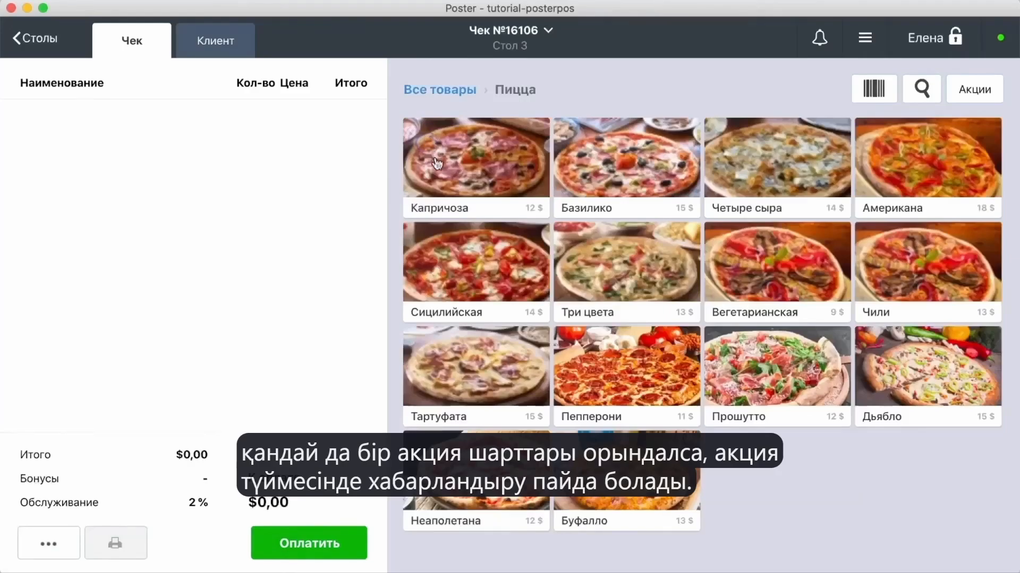
left_click(461, 257)
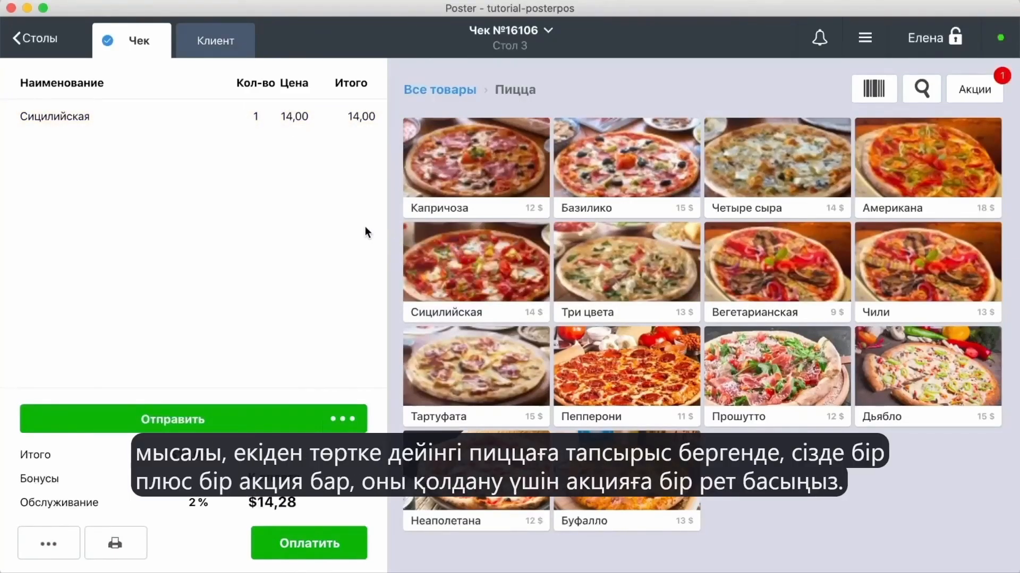
left_click(975, 94)
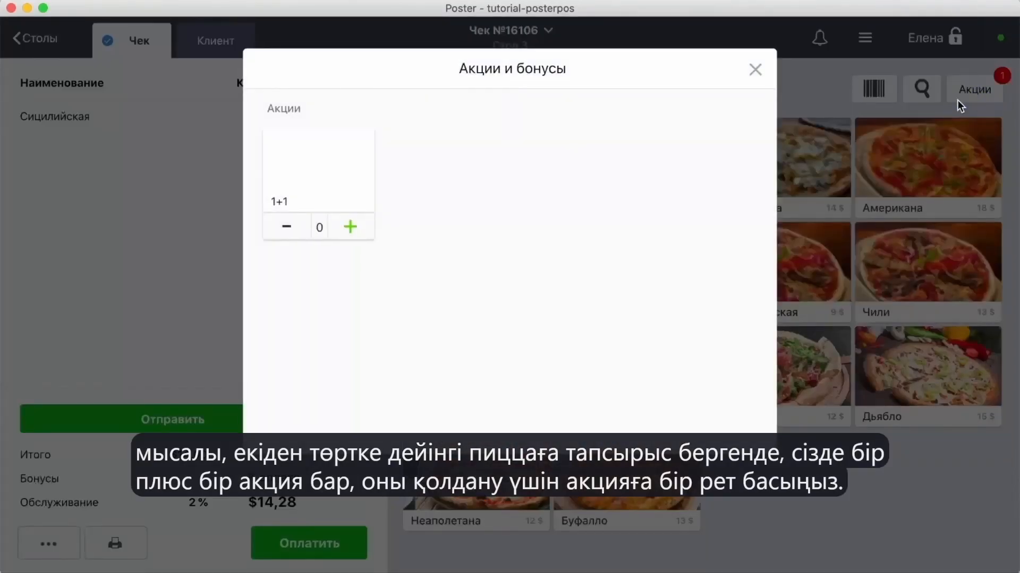
left_click(350, 226)
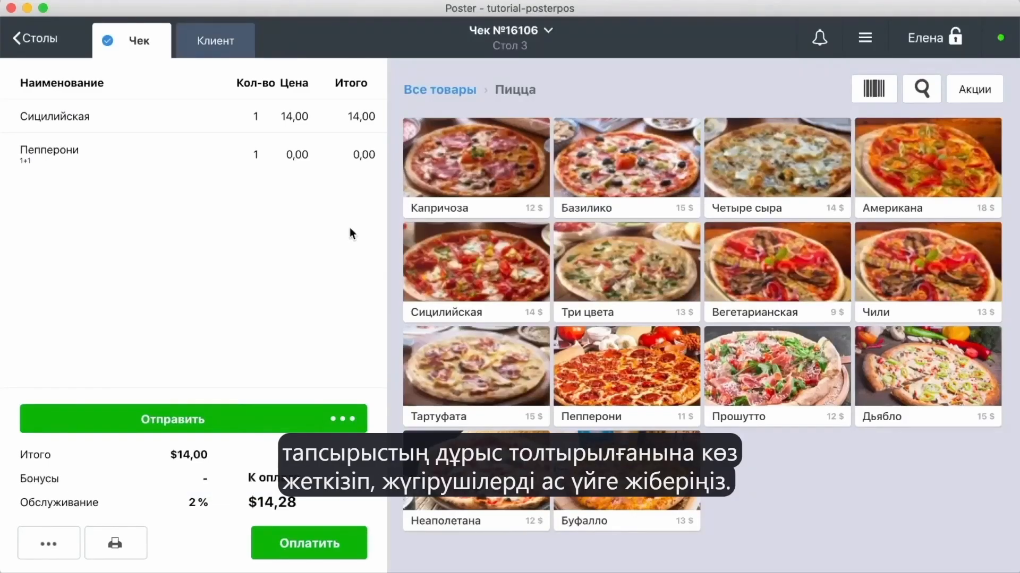
Send the order to the kitchen with Пепперони in course 2 and the comment "Без лука"
left_click(351, 419)
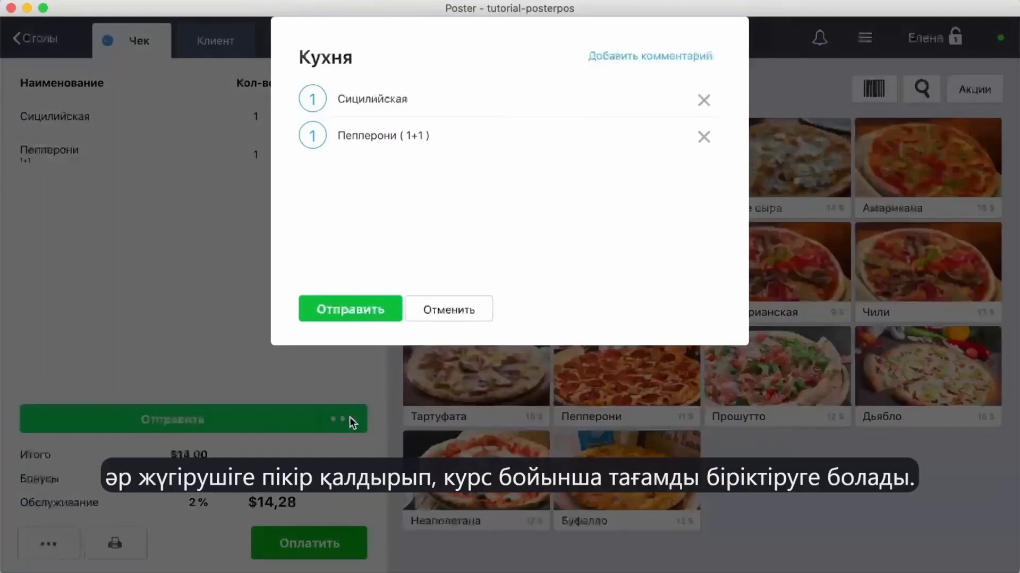
left_click(319, 139)
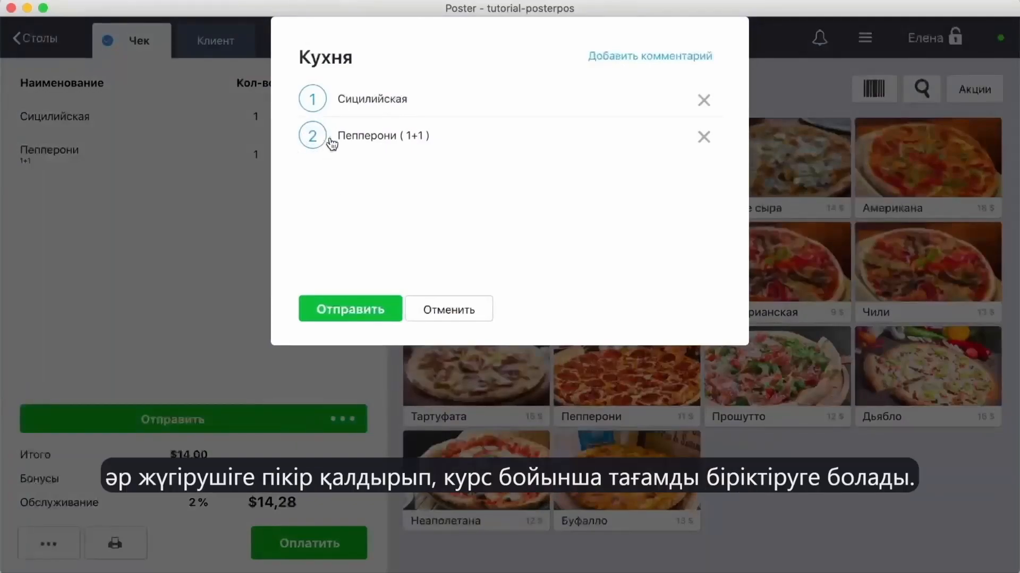
left_click(620, 59)
type("Без лука")
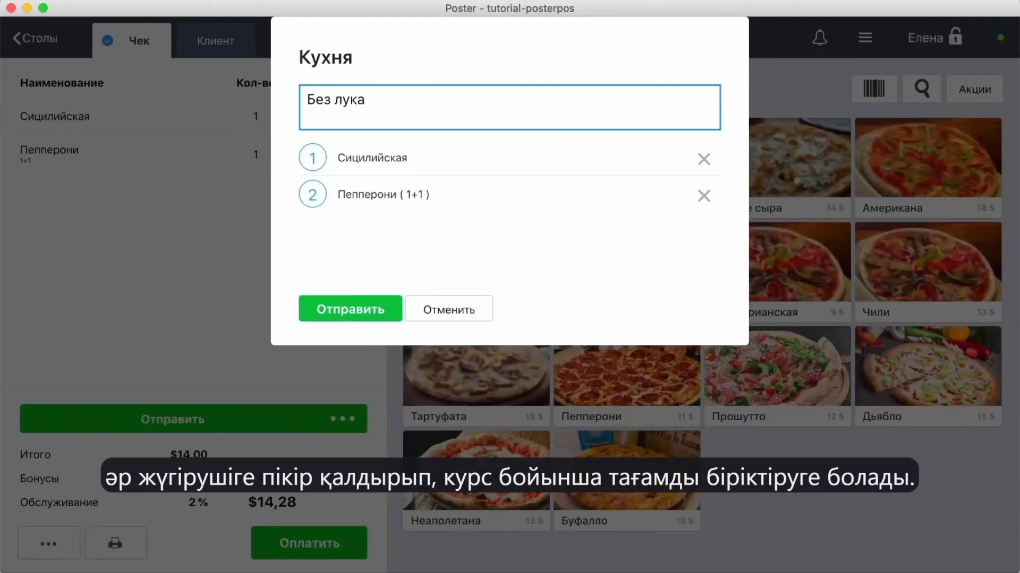
left_click(390, 311)
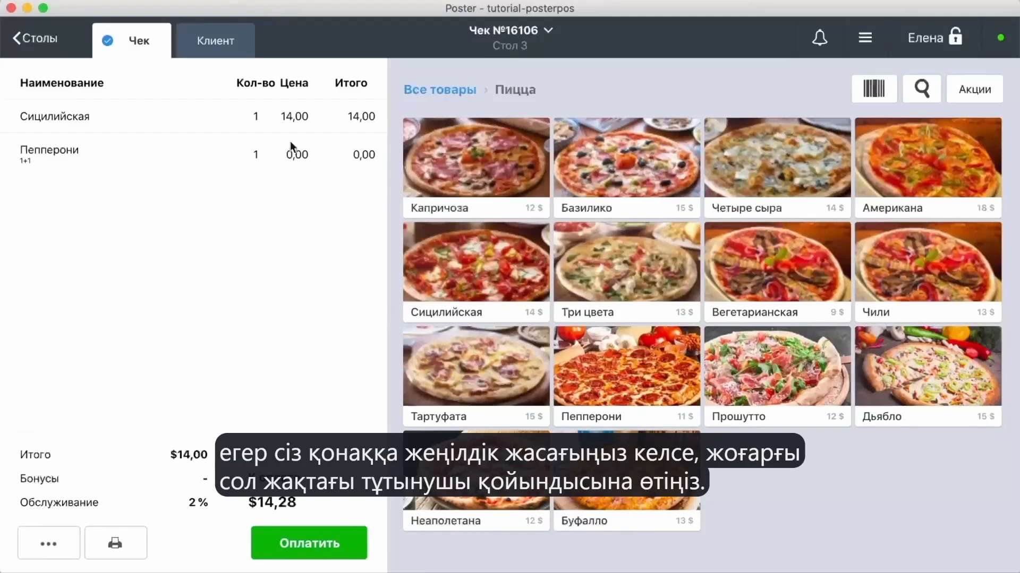
Search for the customer by surname and apply the one in the Золотой статус group to the receipt
left_click(228, 46)
left_click(162, 95)
type("Андреева")
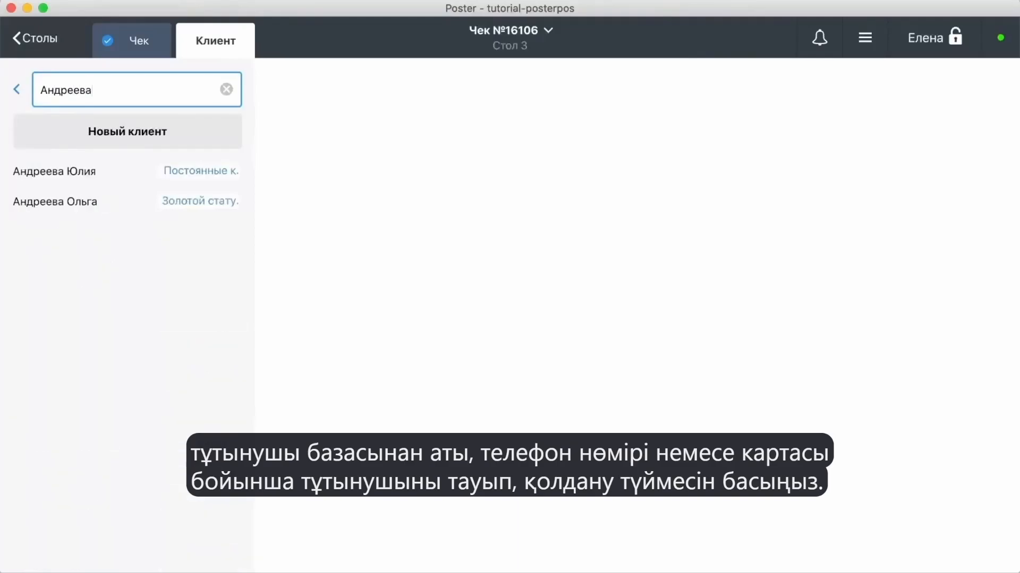
left_click(126, 208)
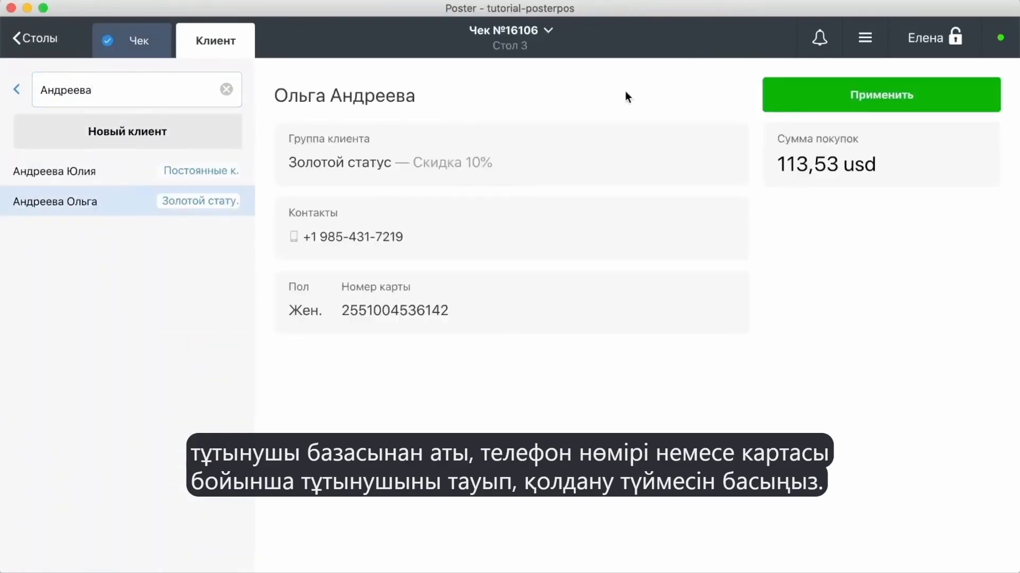
left_click(828, 102)
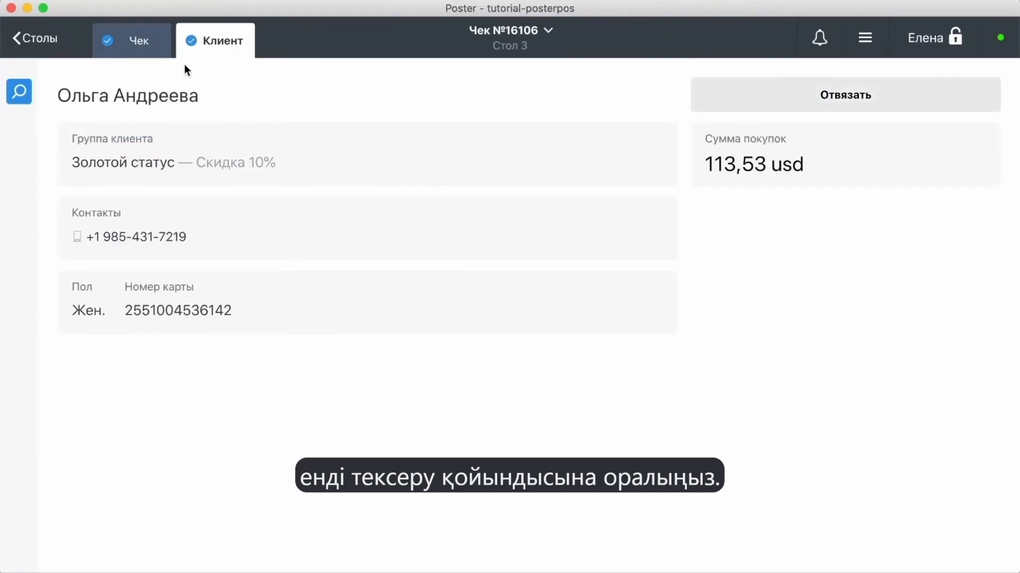
Return to the order, print its preliminary receipt and open the payment window
left_click(159, 49)
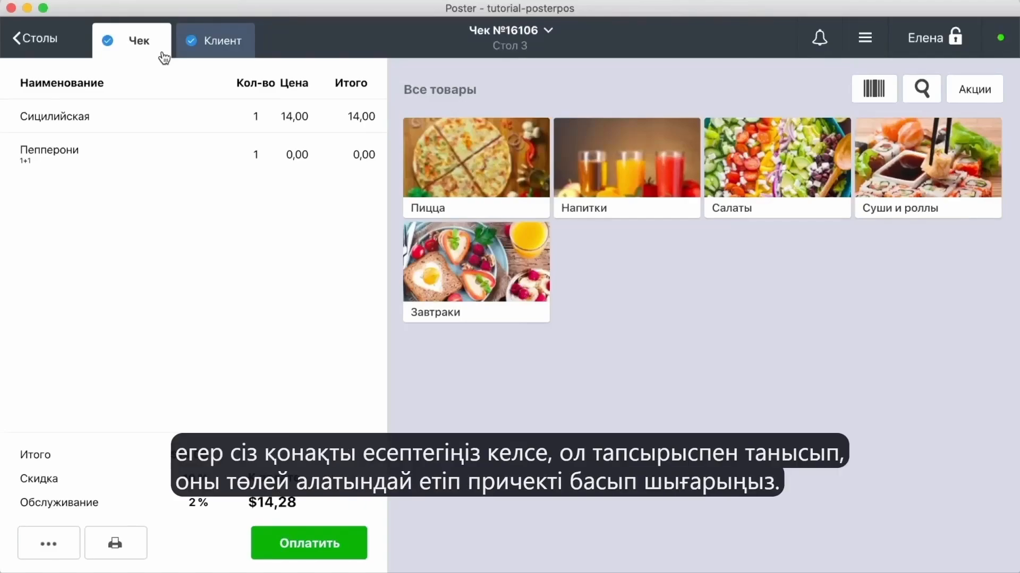
left_click(125, 548)
left_click(284, 547)
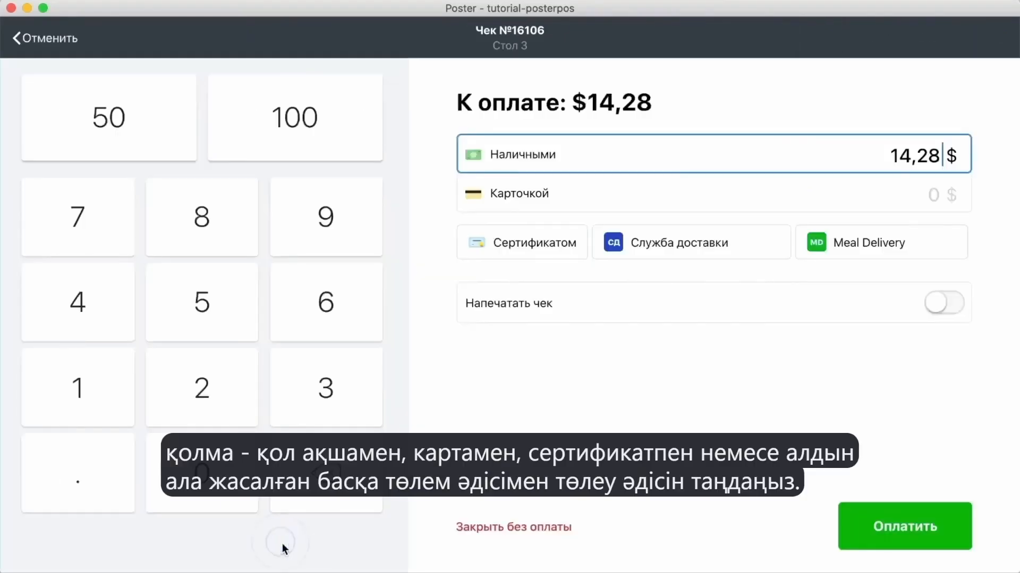
Try the cash, card, certificate and Служба доставки payment methods, and return to the payment window
left_click(605, 162)
left_click(611, 195)
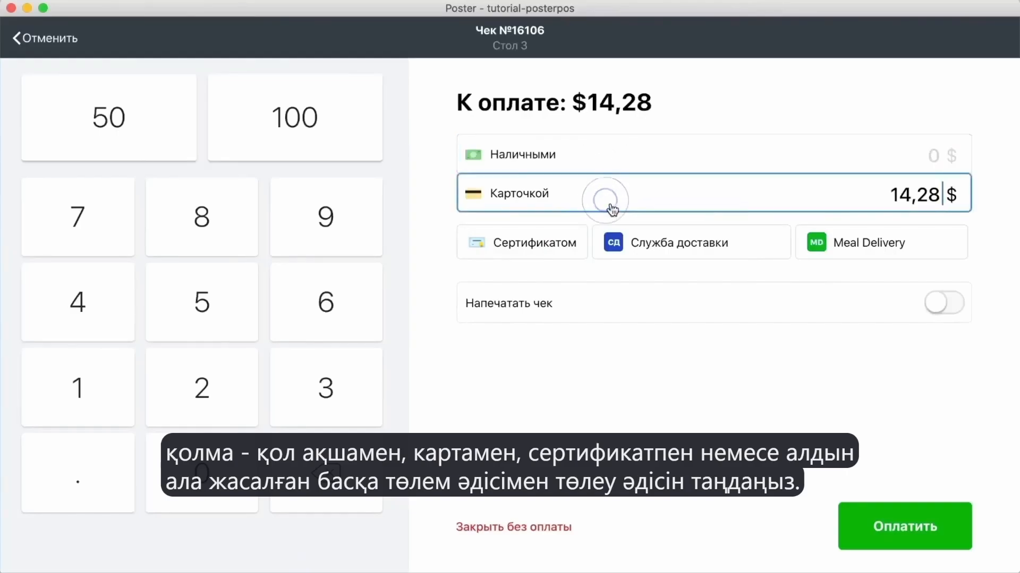
left_click(552, 238)
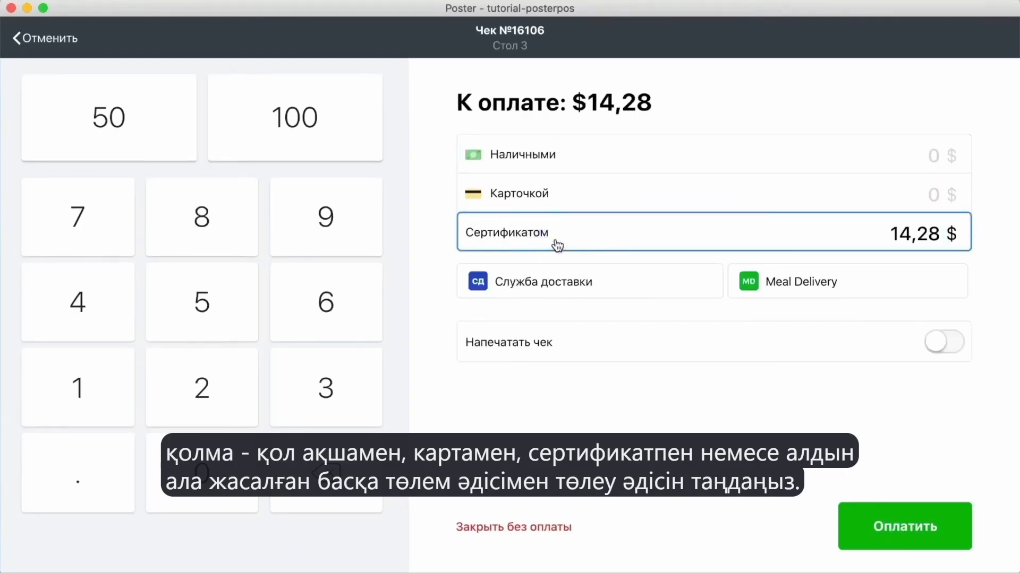
left_click(582, 286)
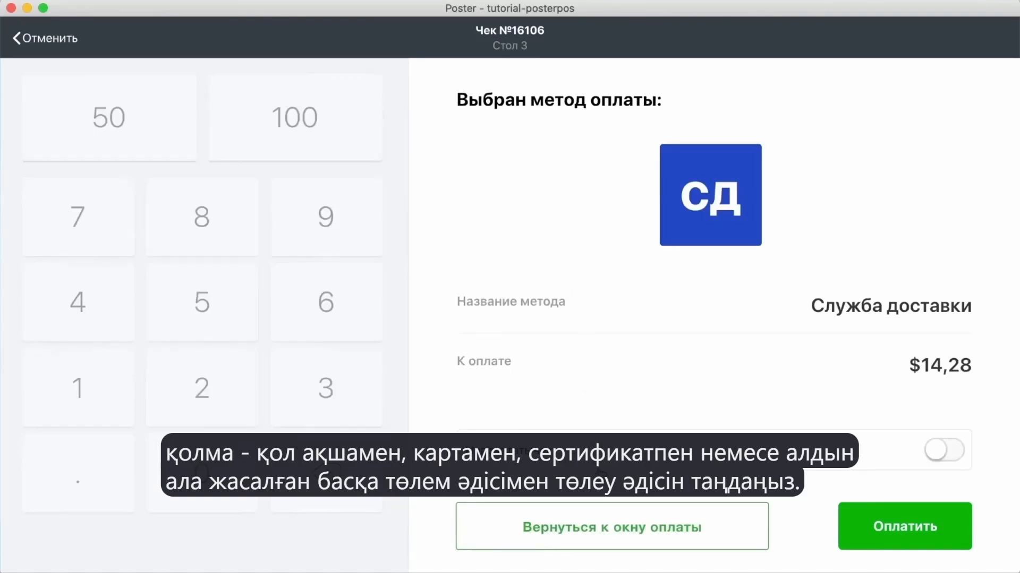
left_click(606, 523)
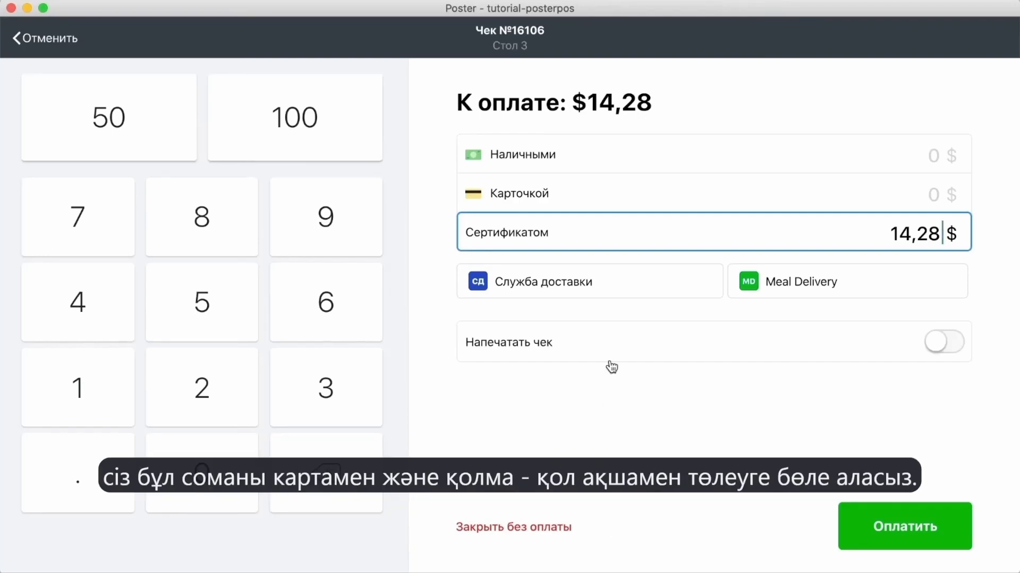
Split the payment into $10 in cash and the remaining $4,28 by card
left_click(609, 164)
type("10")
left_click(627, 202)
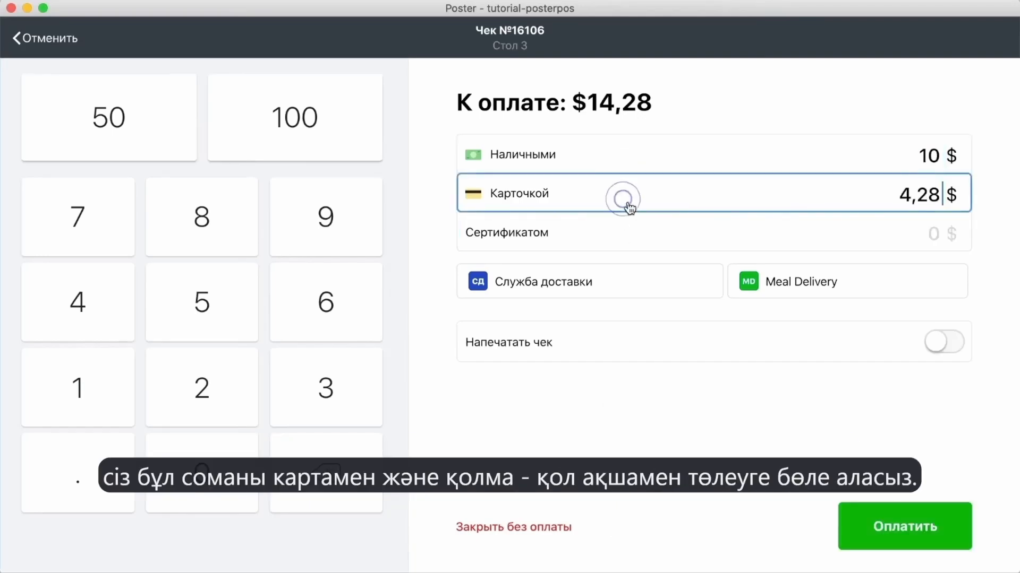
Set the cash received to $50 and complete the receipt's payment
left_click(608, 162)
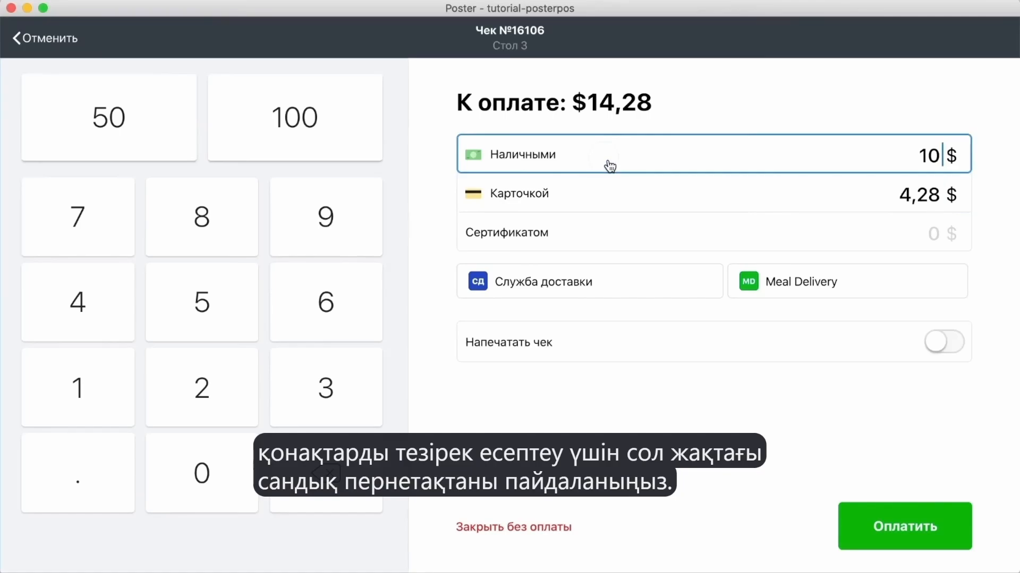
left_click(153, 137)
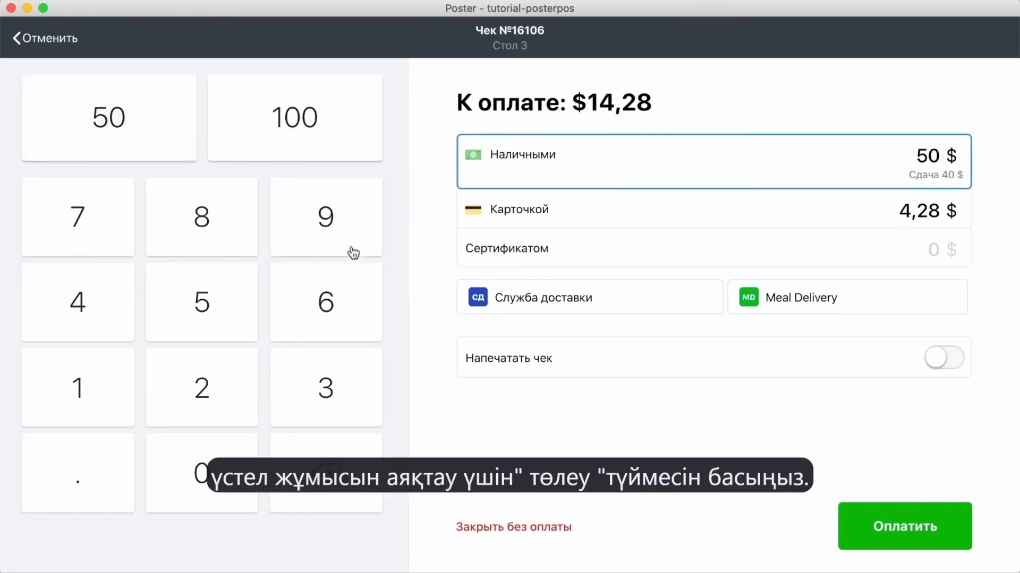
left_click(913, 544)
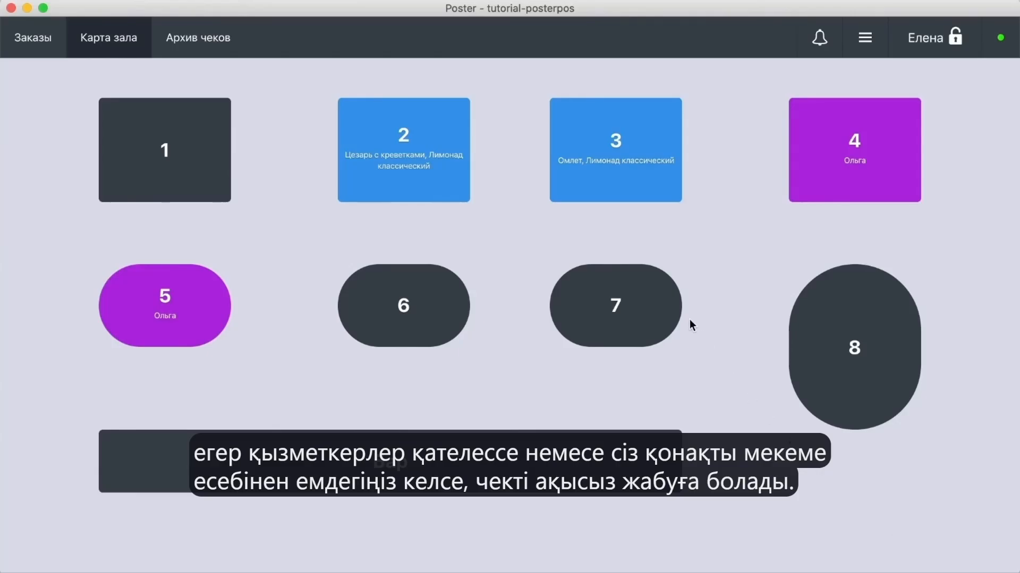
Close table 3's receipt without payment, giving За счет заведения as the reason
left_click(600, 178)
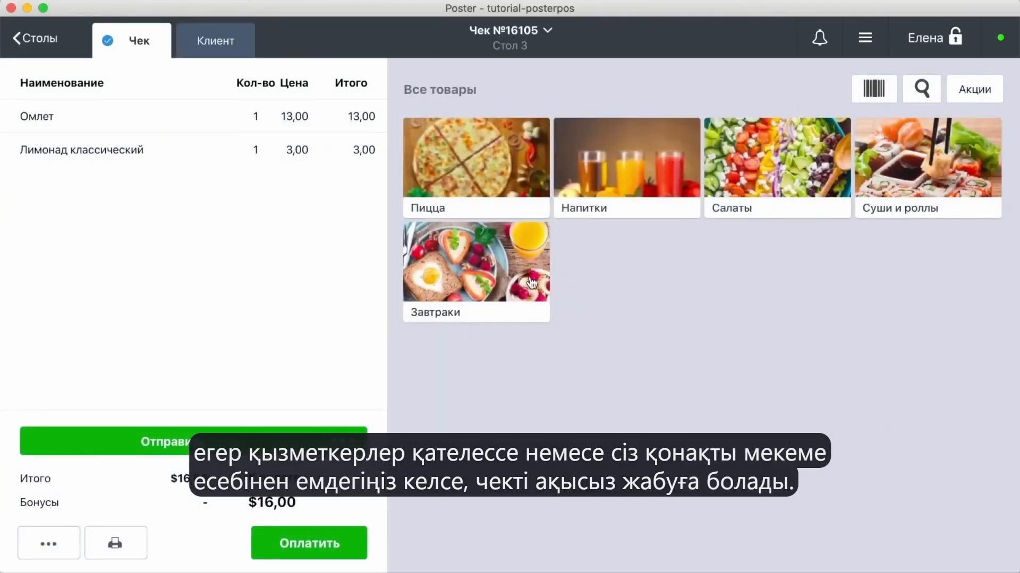
left_click(350, 542)
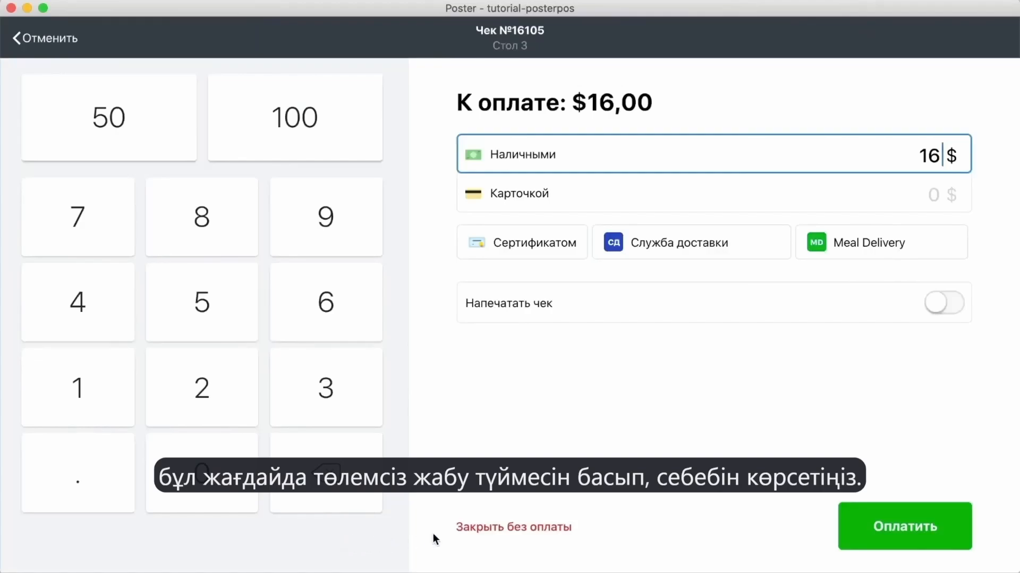
left_click(468, 528)
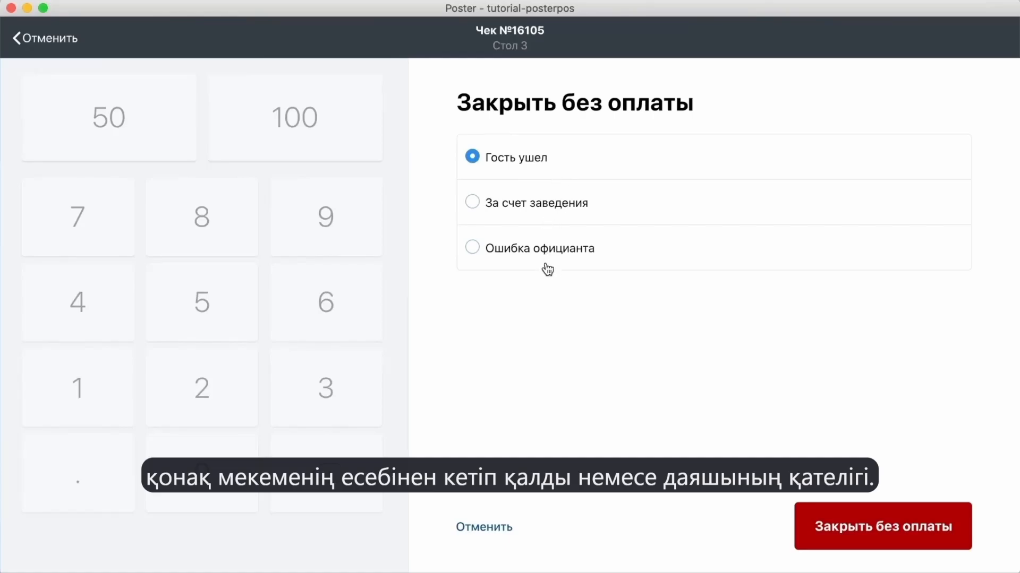
left_click(474, 204)
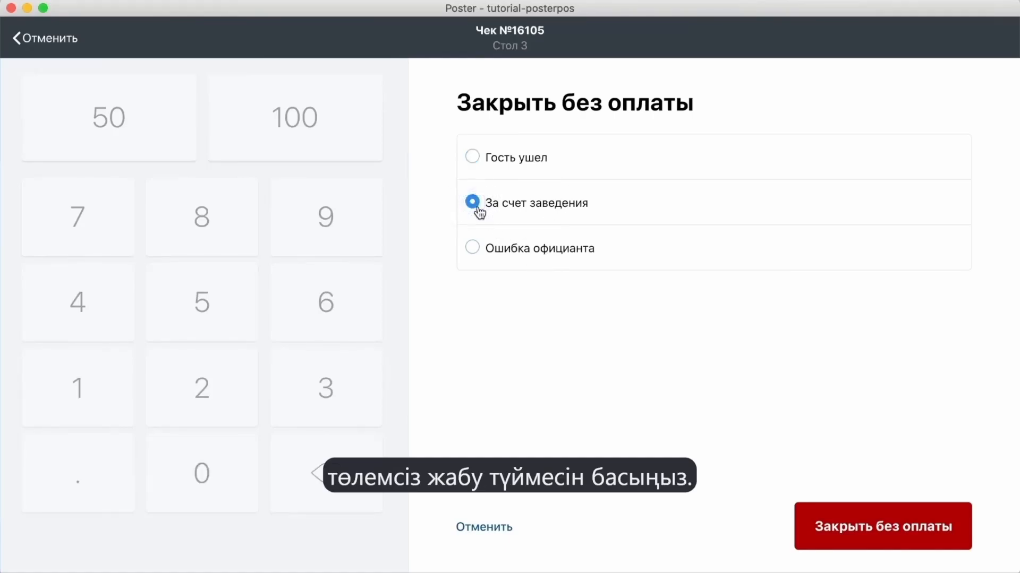
left_click(898, 539)
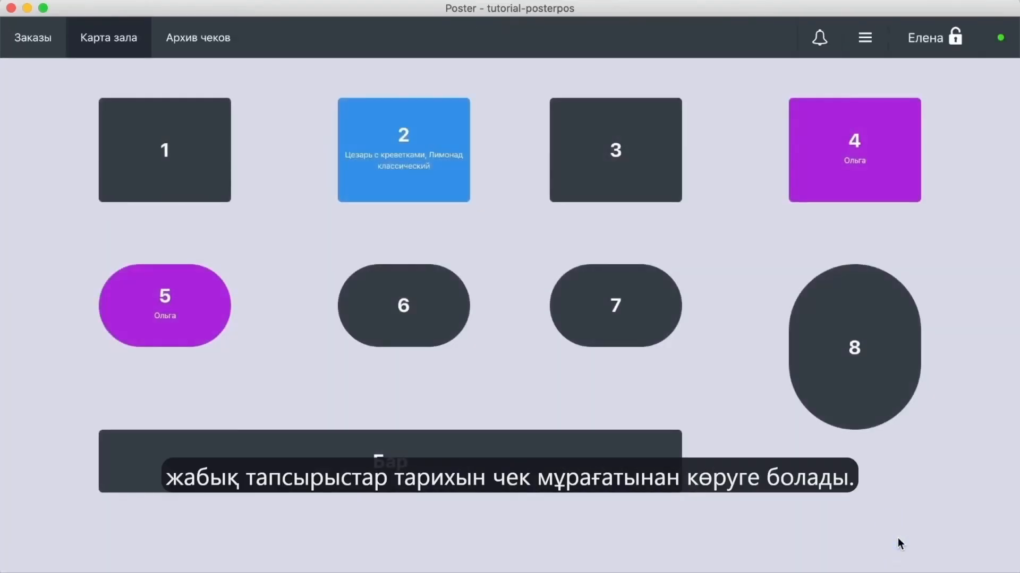
View the archived receipts of 24 August 2020, filtered by cash and by card payment
left_click(220, 48)
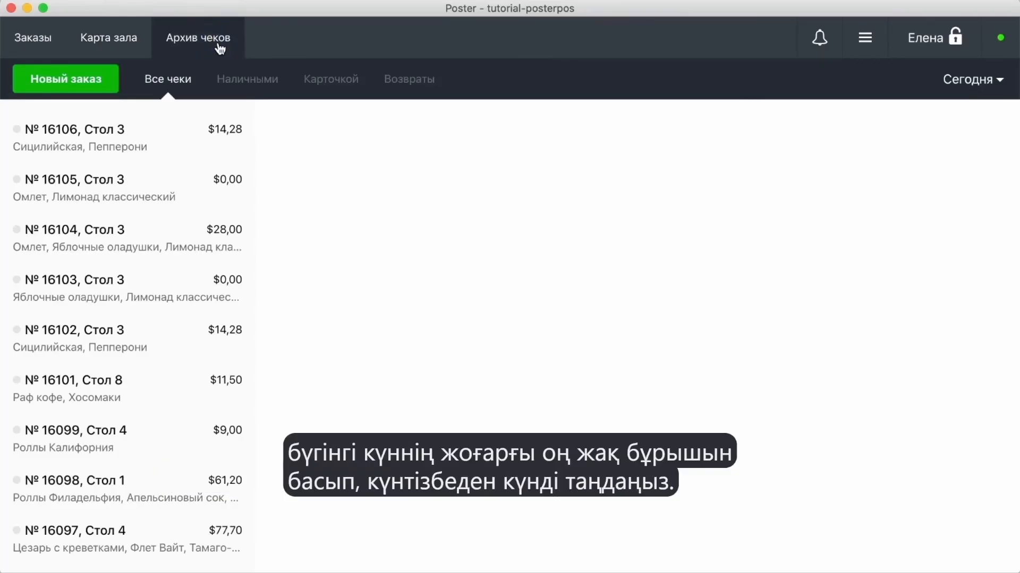
left_click(965, 90)
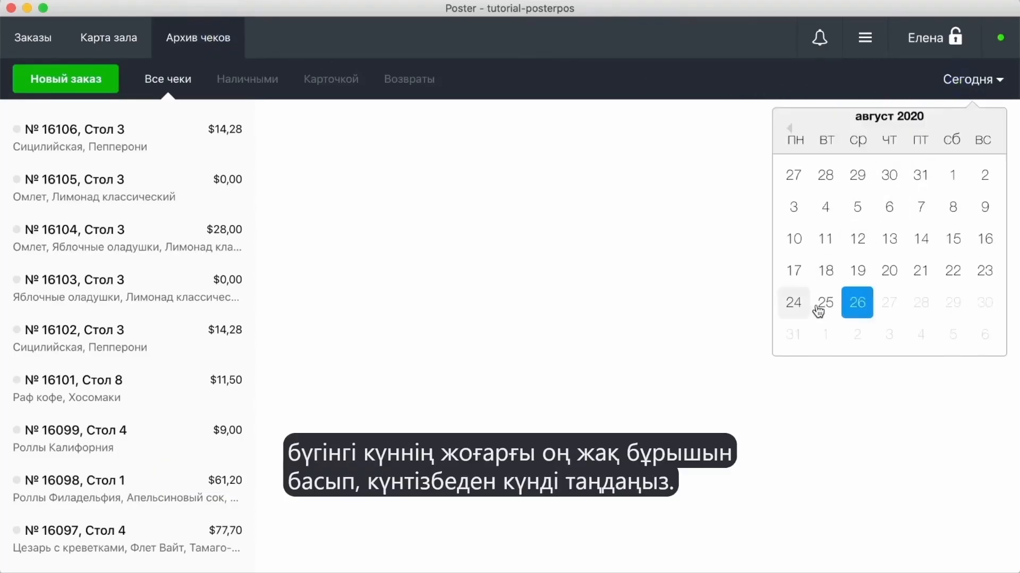
left_click(799, 310)
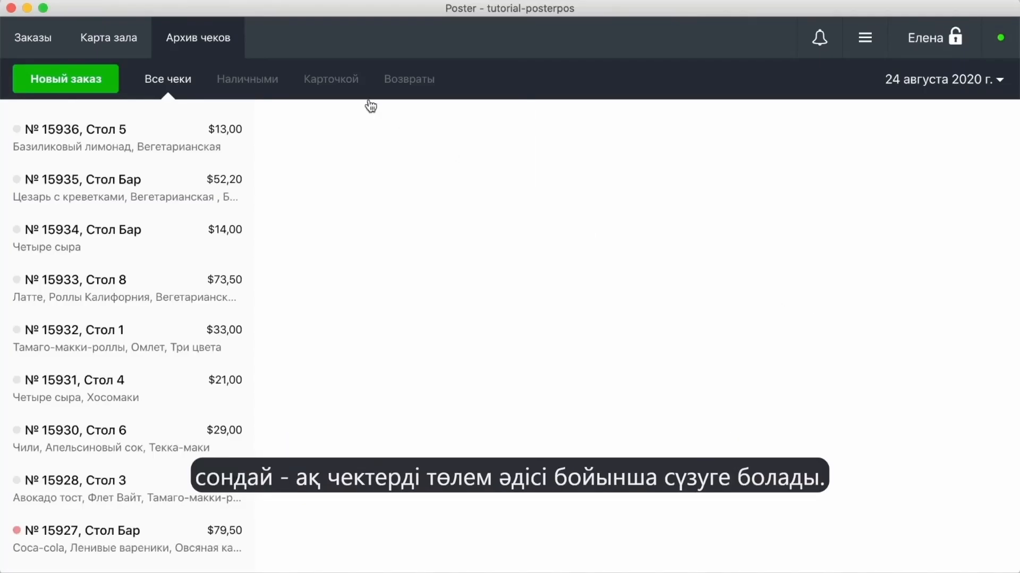
left_click(262, 75)
left_click(332, 86)
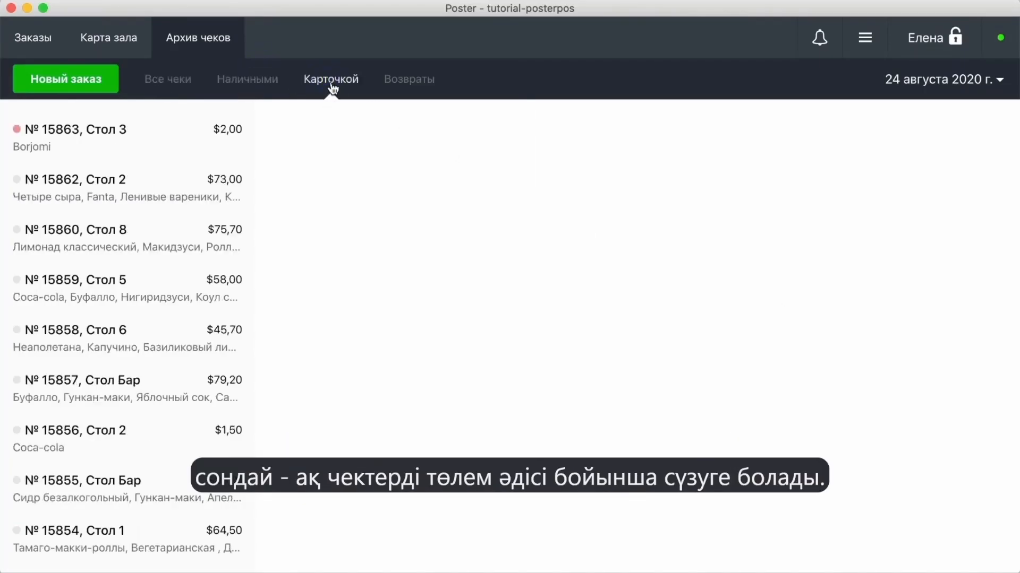
Review the details of the archived $58,00 card receipt from table 5 and reprint it
left_click(171, 280)
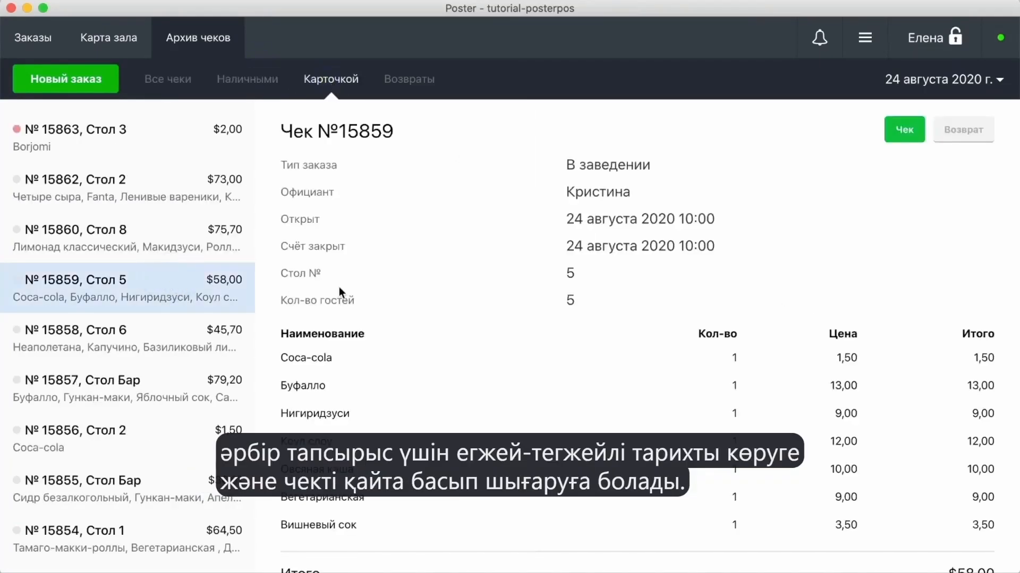
scroll(448, 294, "down", 5)
scroll(447, 294, "up", 5)
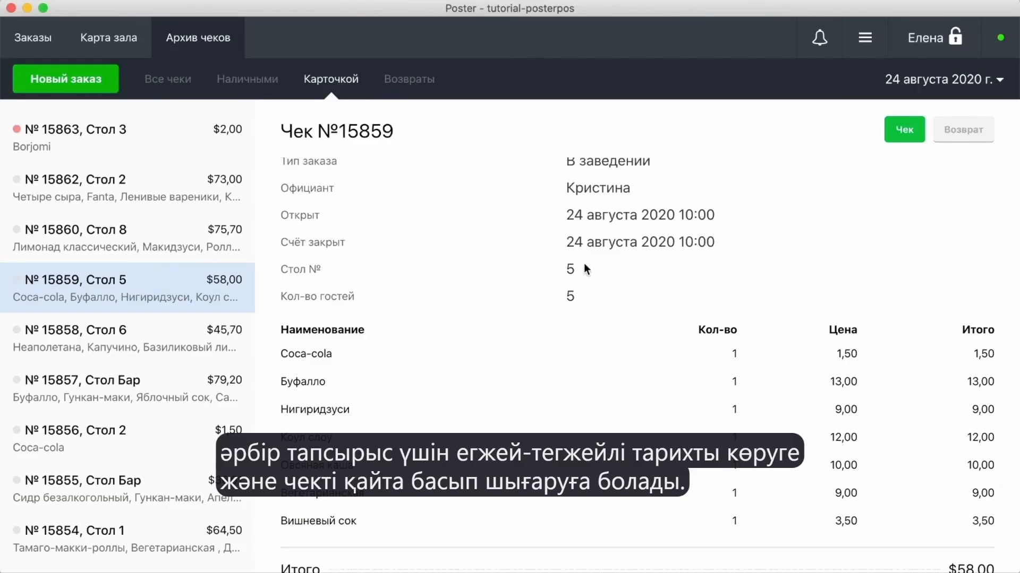
left_click(906, 137)
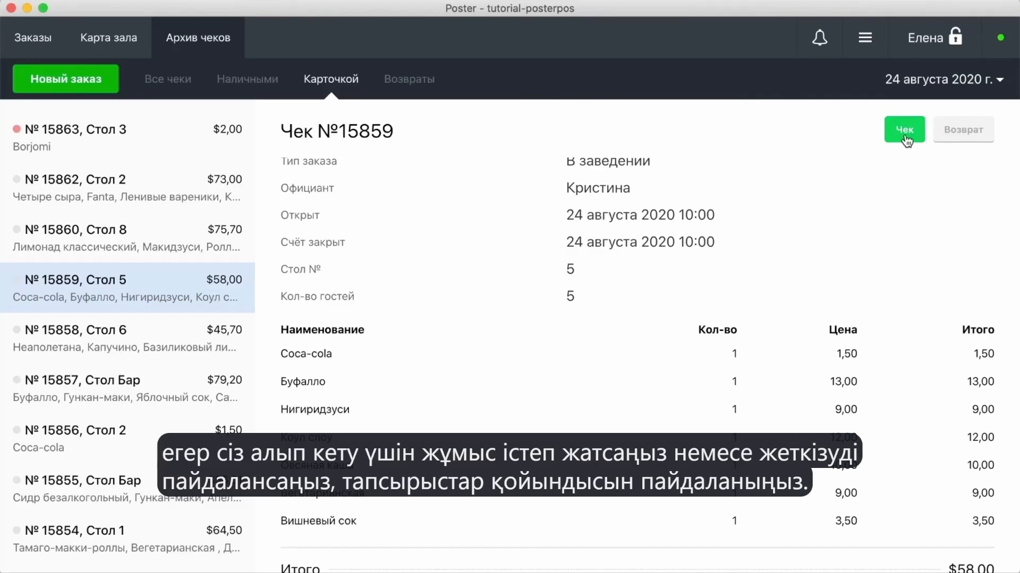
Open the orders list and view the order types available for a new order
left_click(52, 49)
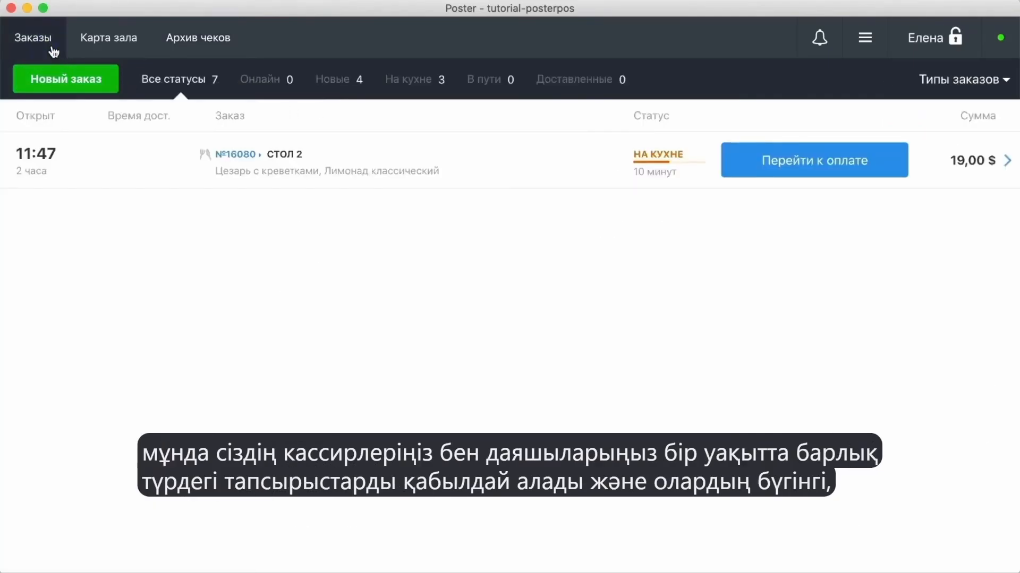
left_click(72, 81)
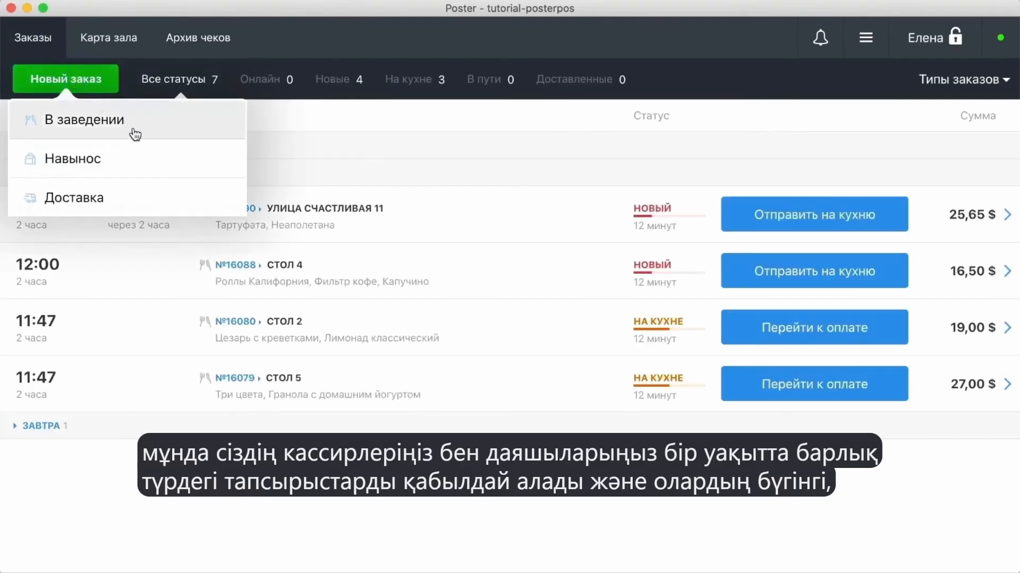
left_click(11, 97)
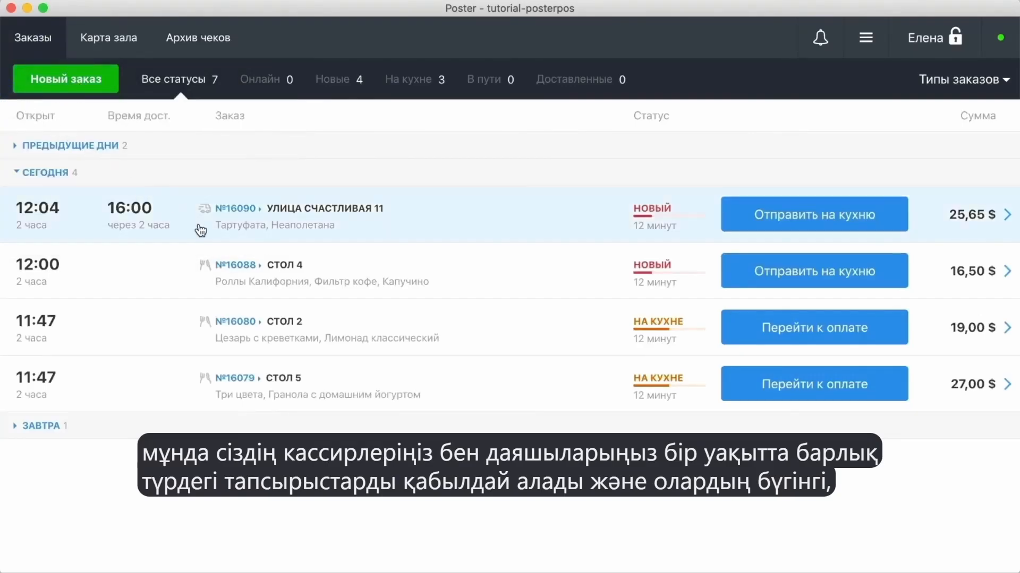
Expand and collapse the Предыдущие дни and Завтра order groups to view their orders
left_click(111, 146)
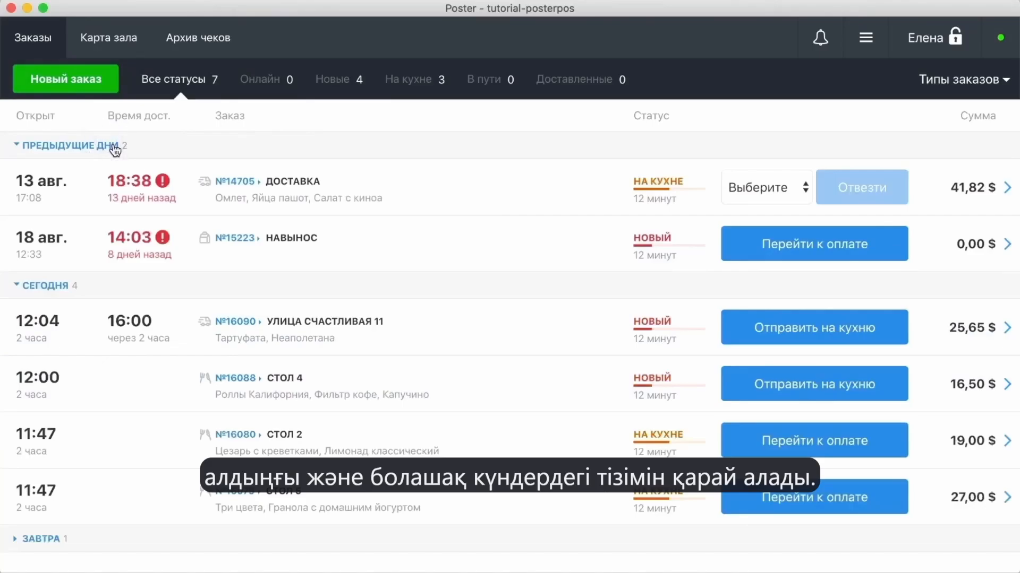
left_click(110, 146)
left_click(125, 433)
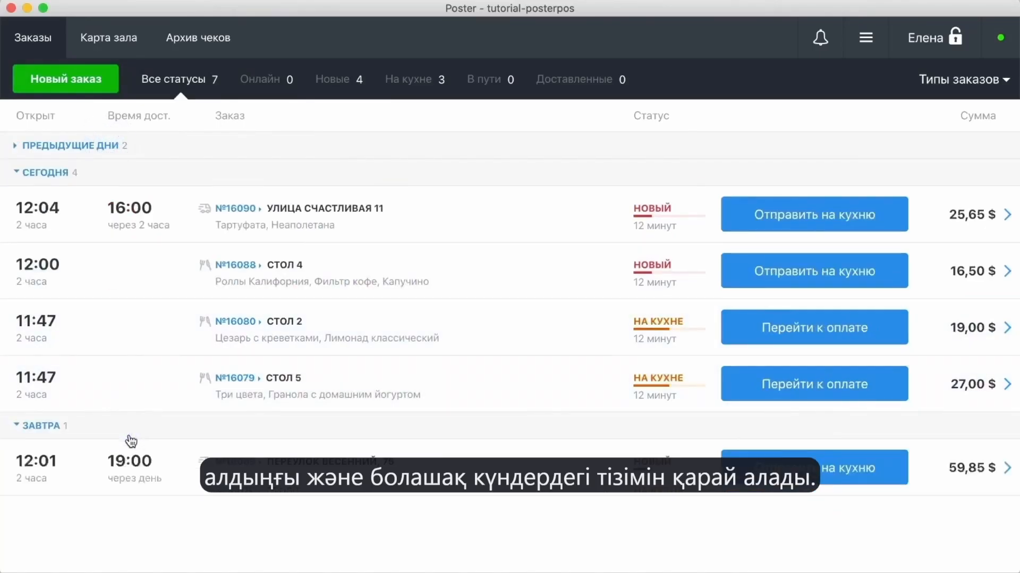
left_click(126, 433)
View the order type filter options, filter the orders by Новые and На кухне, and expand Предыдущие дни
left_click(961, 86)
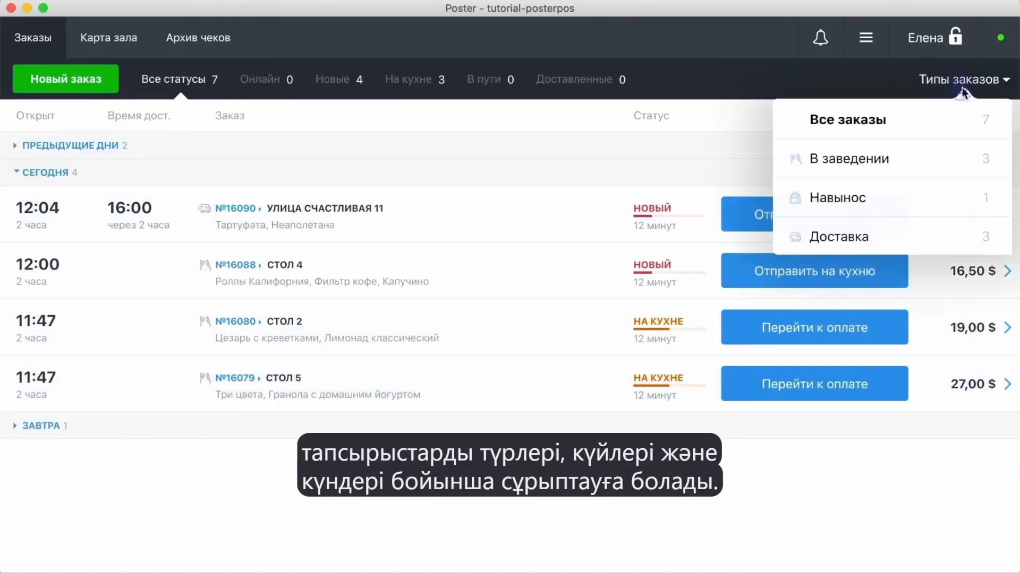
left_click(963, 91)
left_click(352, 79)
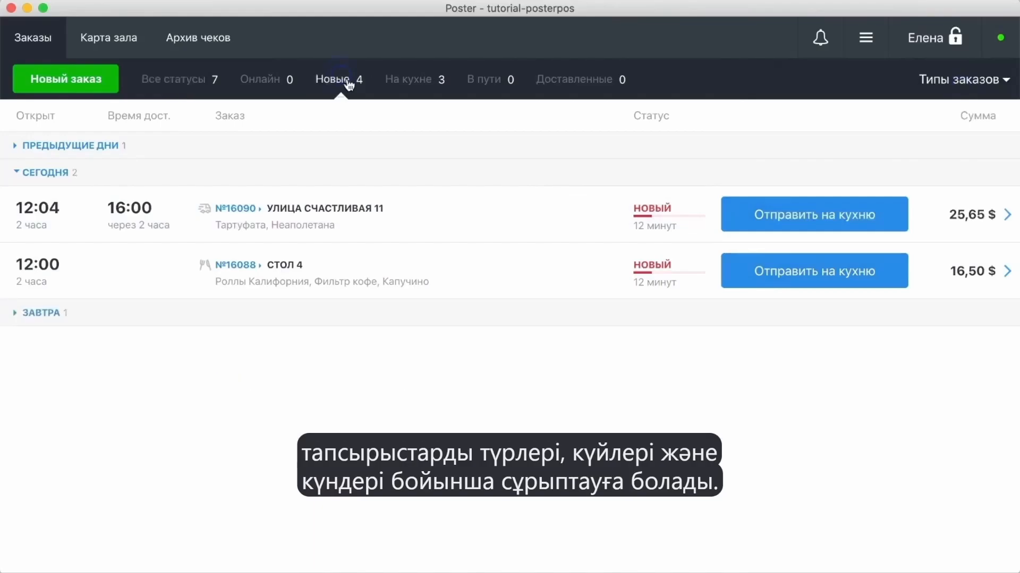
left_click(422, 80)
left_click(372, 154)
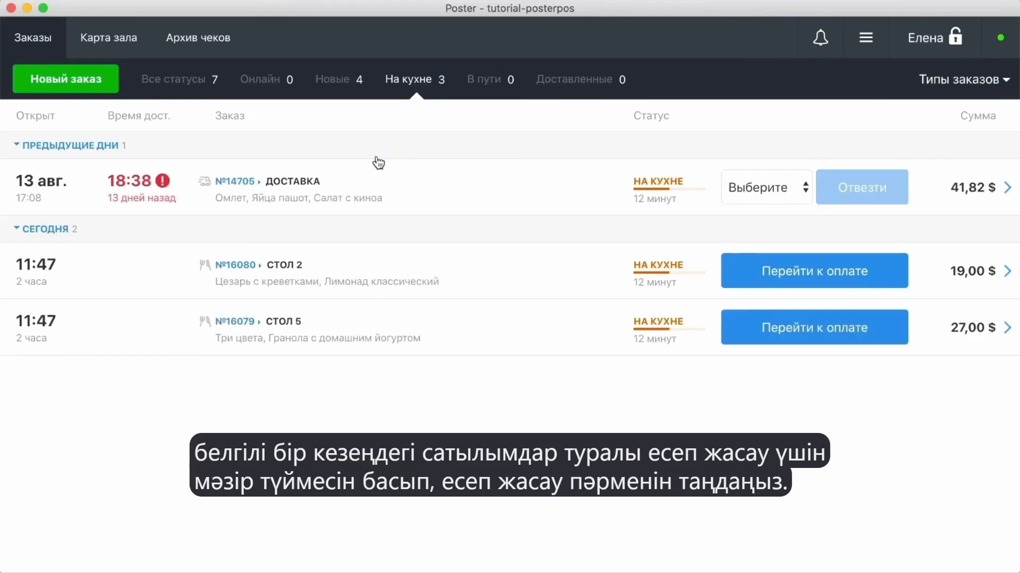
Start a sales report for 26 August 2020 covering the period from 09:00 to 12:00
left_click(866, 38)
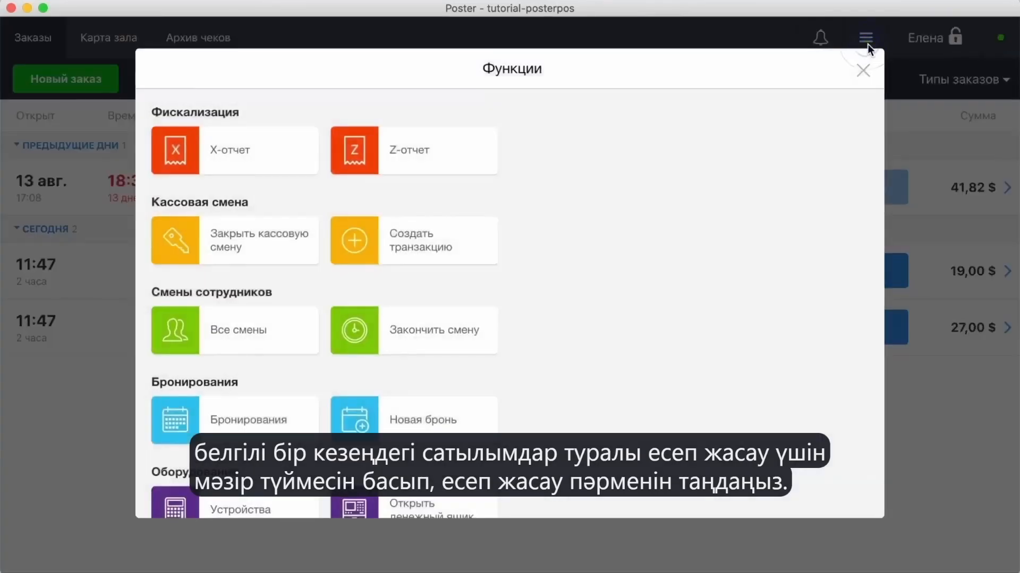
scroll(546, 316, "down", 3)
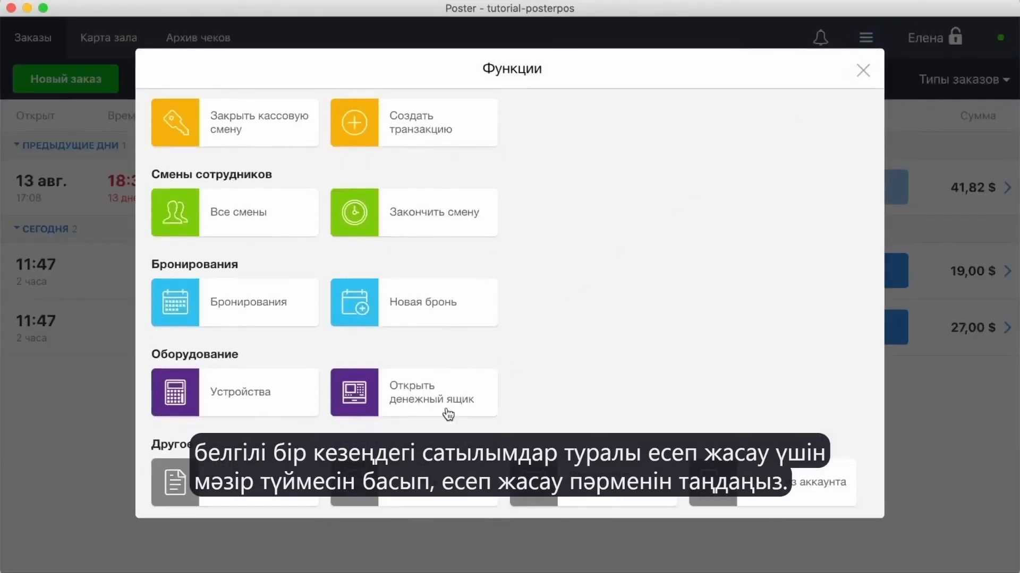
left_click(280, 498)
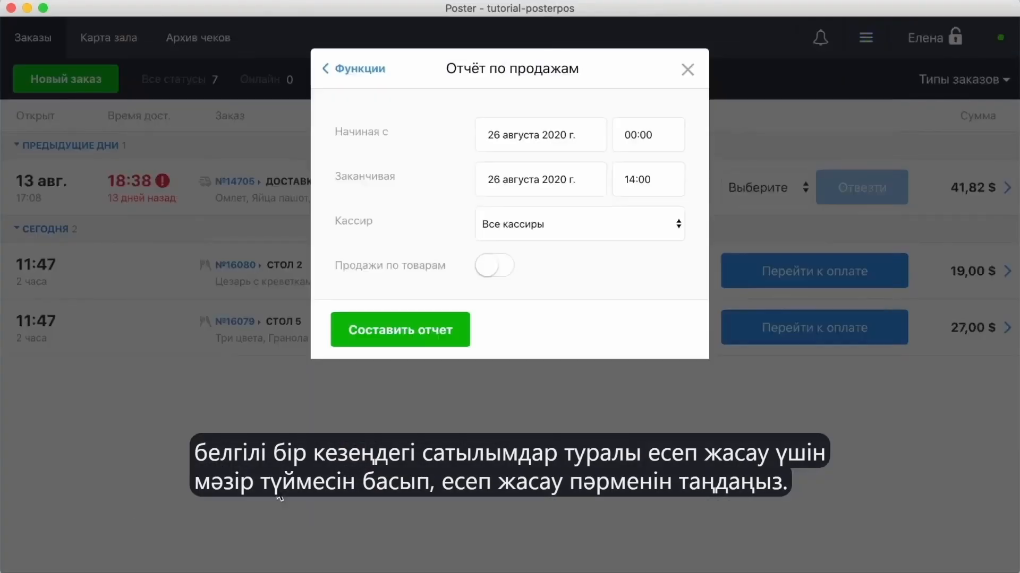
left_click(630, 134)
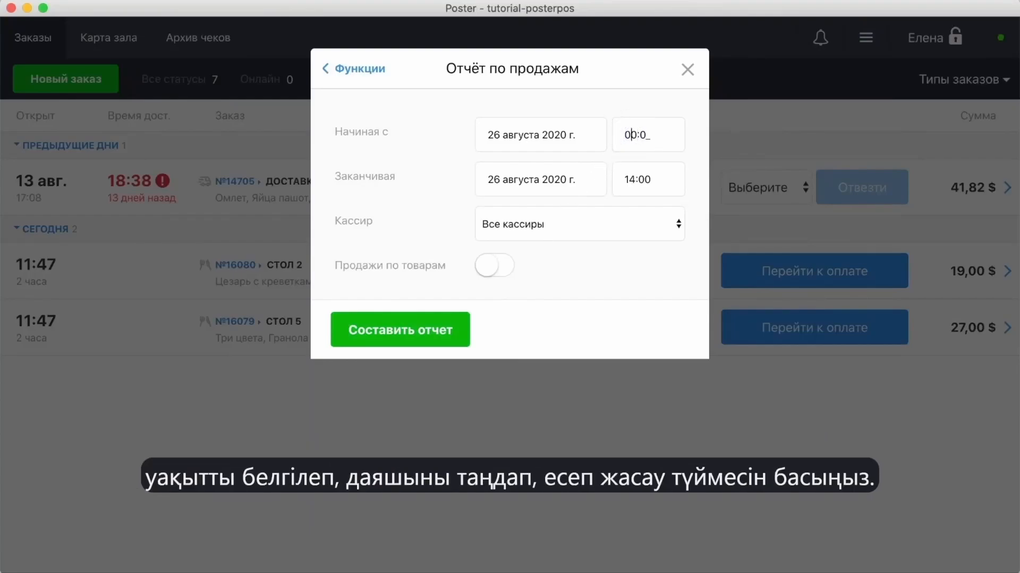
left_click(641, 183)
type("12:0")
Generate and print the sales report for the second cashier listed, and return to the orders list
left_click(584, 224)
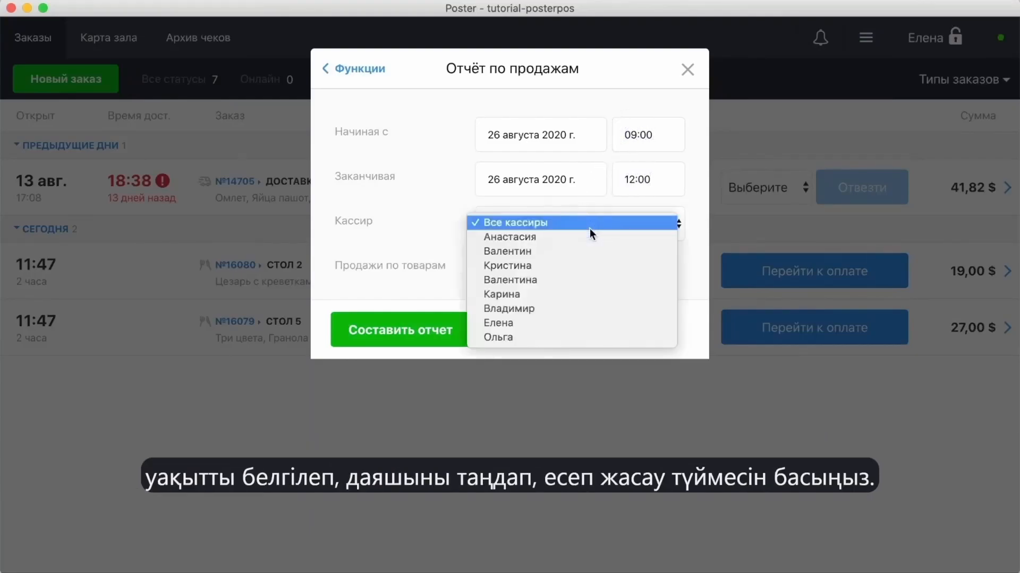
left_click(558, 252)
left_click(447, 328)
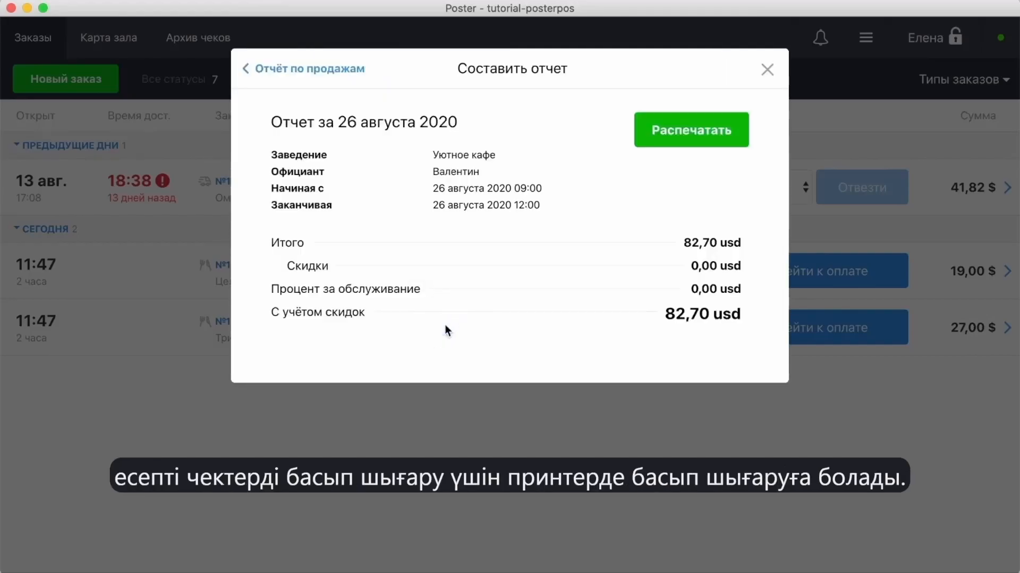
left_click(651, 133)
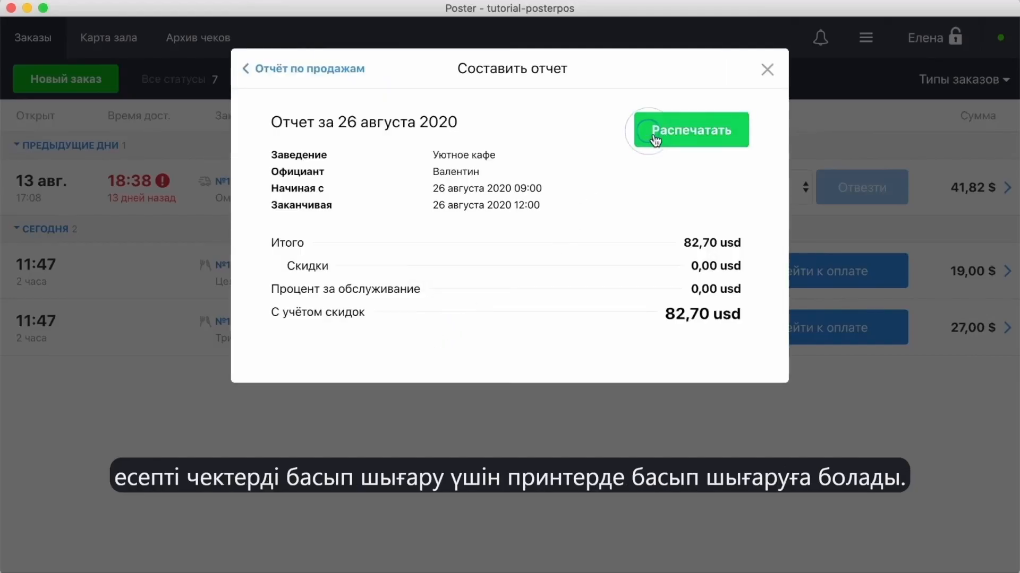
left_click(767, 70)
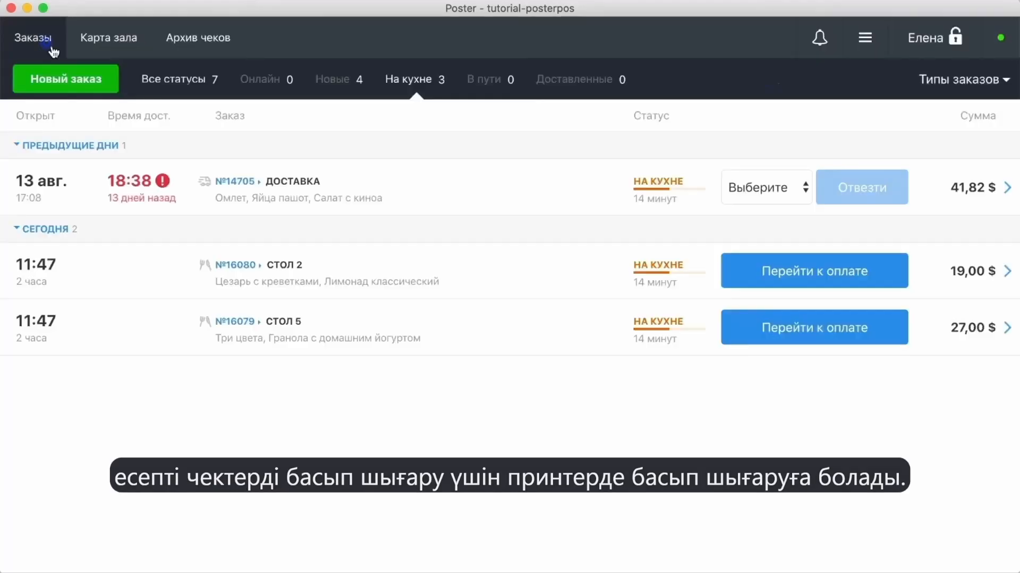
left_click(52, 48)
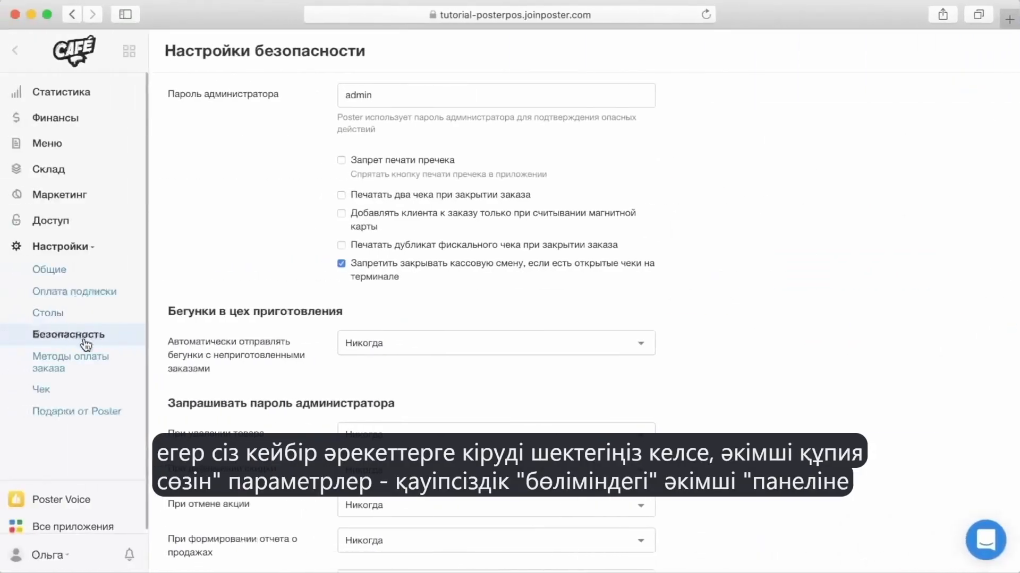
In the web admin panel's security settings, set automatic runner sending to Перед оплатой заказа и при выходе с экрана заказа
left_click(387, 102)
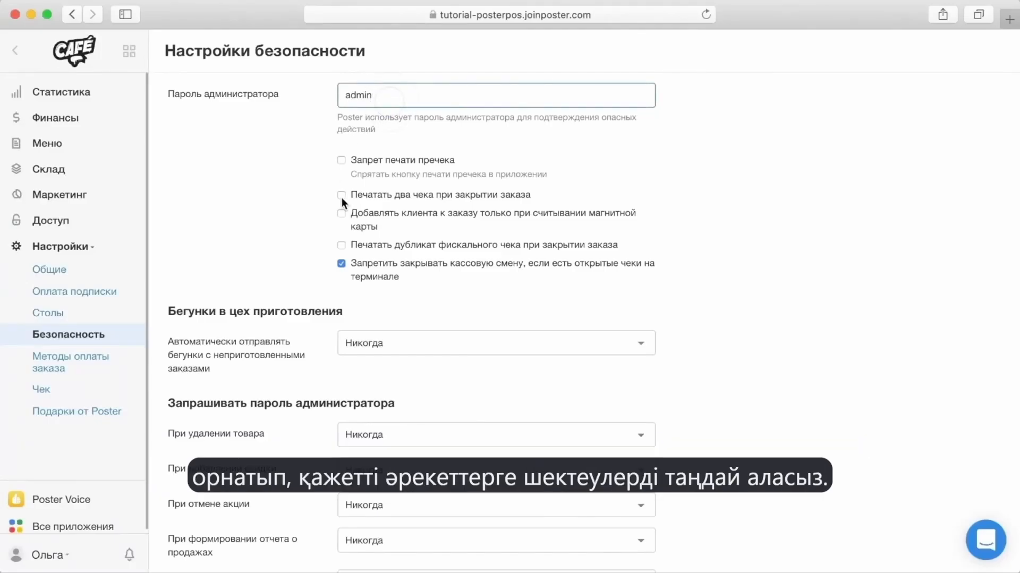
left_click(365, 336)
left_click(376, 370)
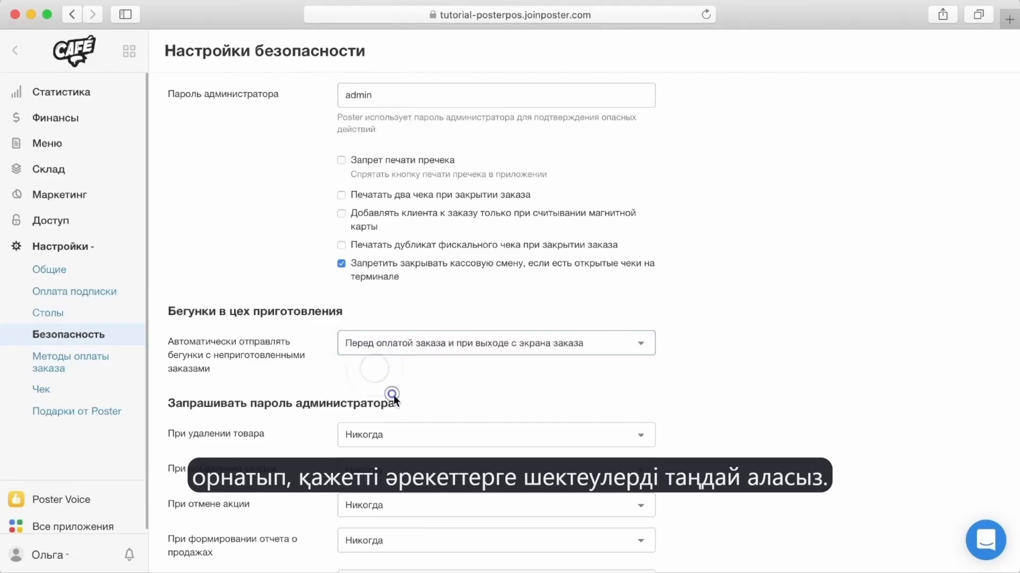
Require the administrator password for sales reports with the option По всем официантам, and save the security settings
scroll(394, 396, "down", 4)
left_click(380, 349)
left_click(380, 368)
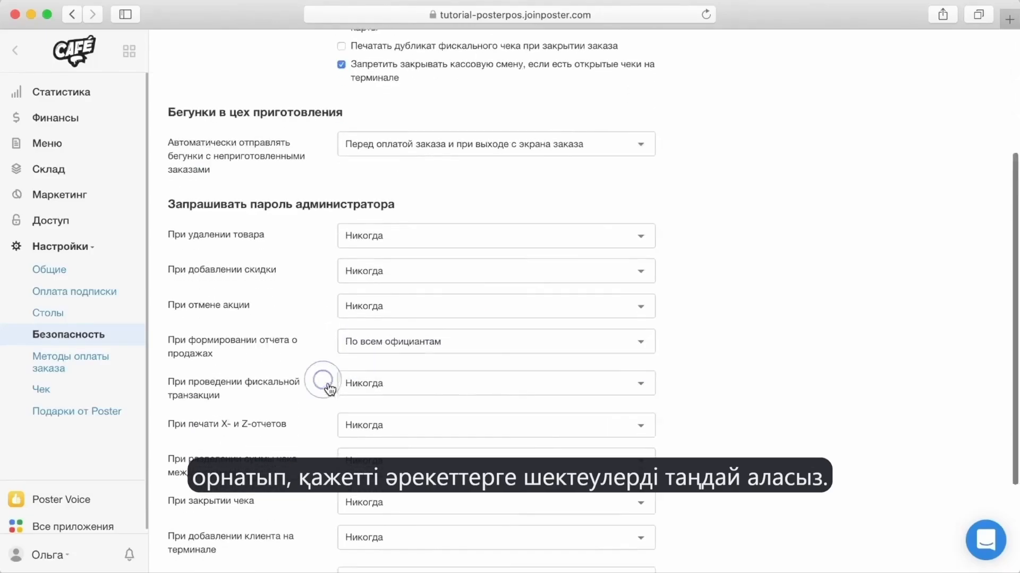
scroll(381, 369, "down", 5)
left_click(226, 539)
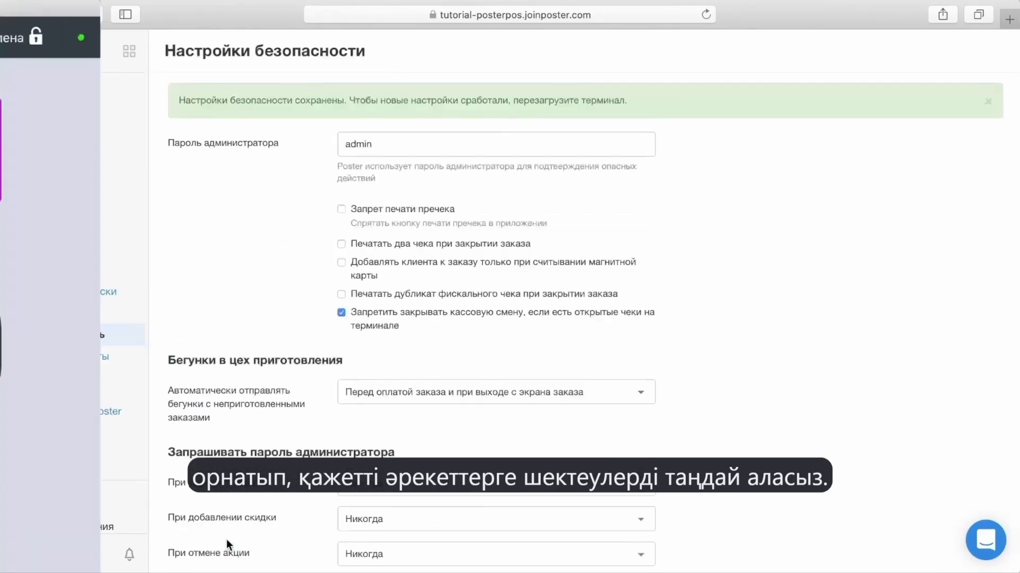